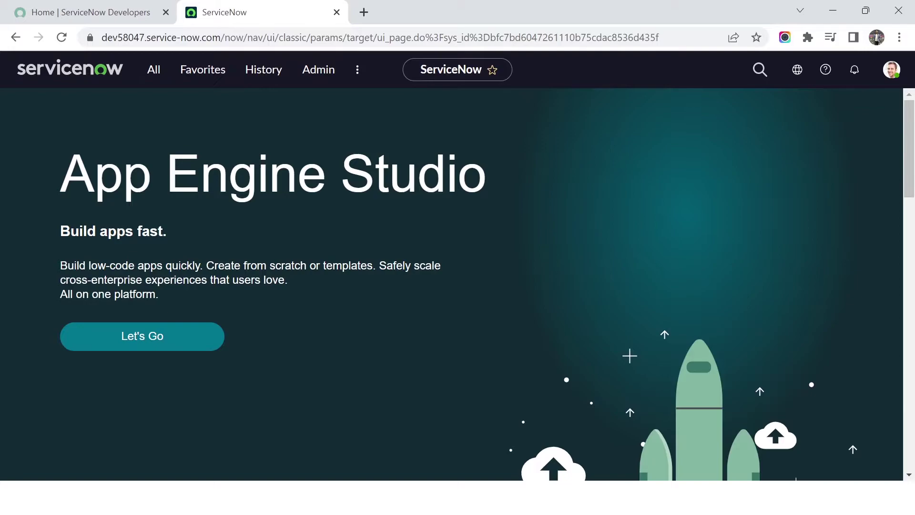
# Open a blank new incident form with the navigator command incident.form.
pyautogui.click(154, 69)
pyautogui.write('incident')
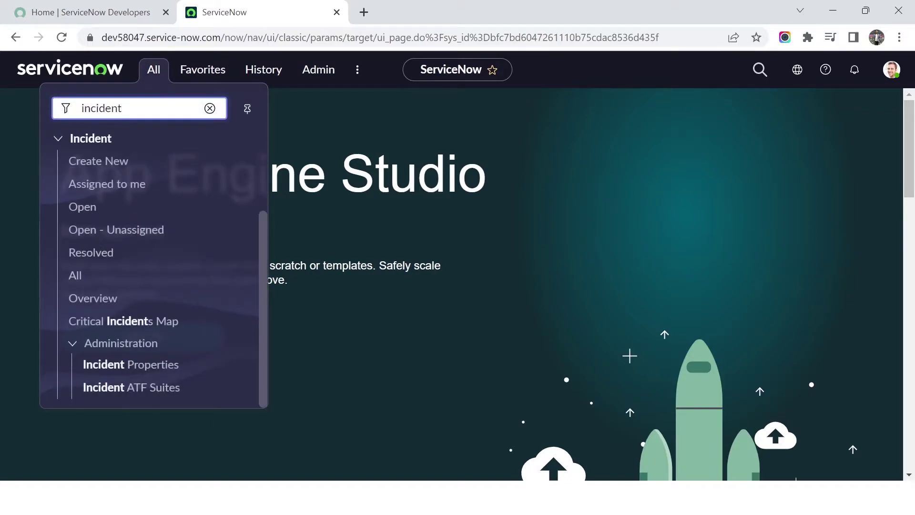
pyautogui.write('.for,m')
pyautogui.press('BackSpace')
pyautogui.write('m')
pyautogui.press('Return')
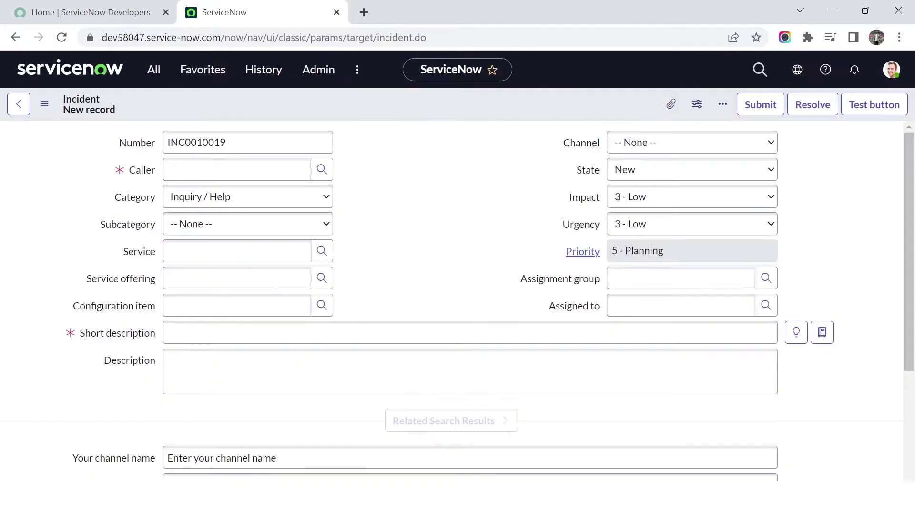
# Open the dictionary entry of the incident form's Caller field and review its type and reference specification.
pyautogui.click(237, 170)
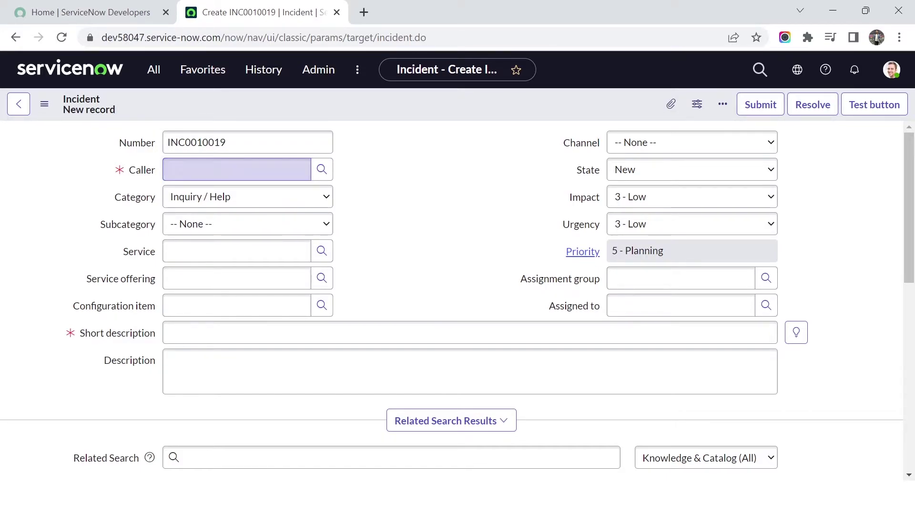
pyautogui.rightClick(149, 170)
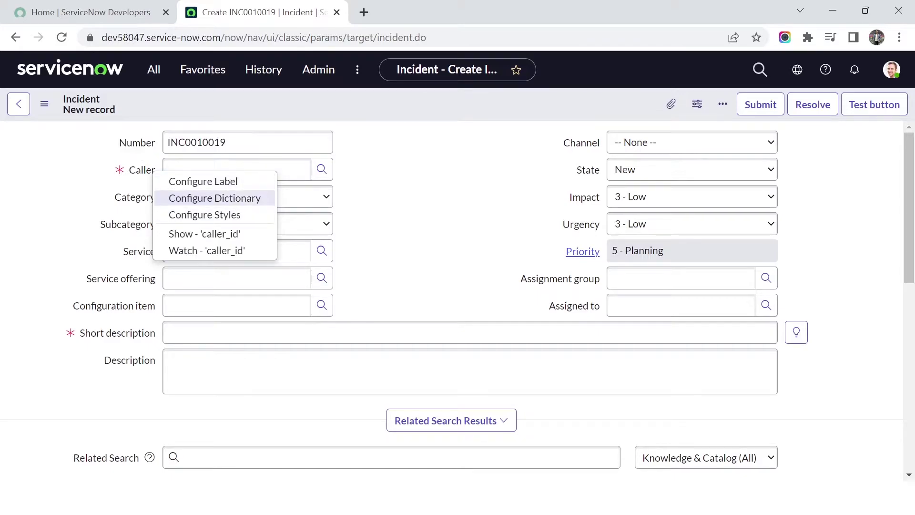
pyautogui.click(215, 198)
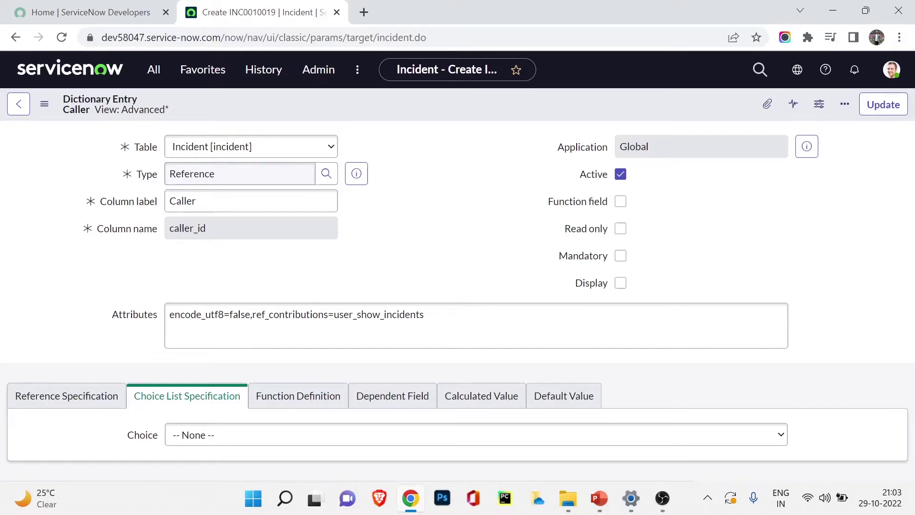
pyautogui.scroll(-4, 457, 301)
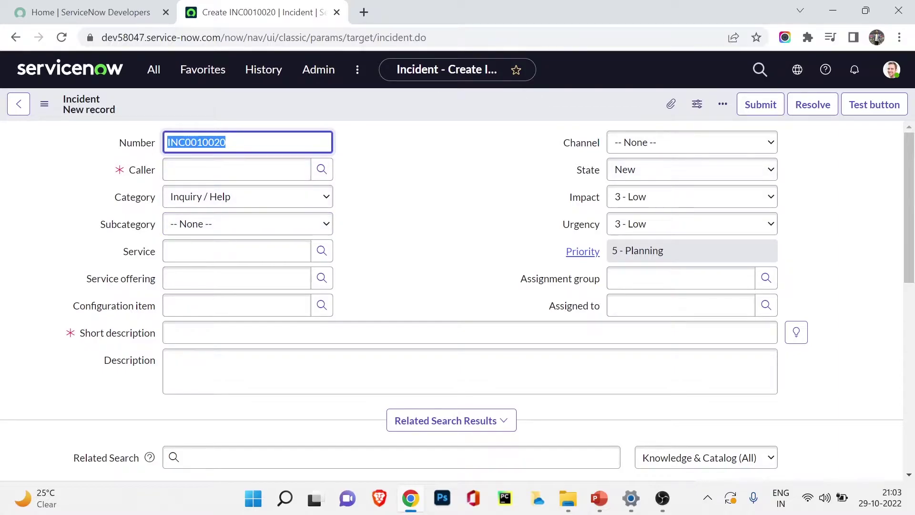
# Search the navigator for groups and open the Groups list under System Security, Users and Groups.
pyautogui.click(153, 69)
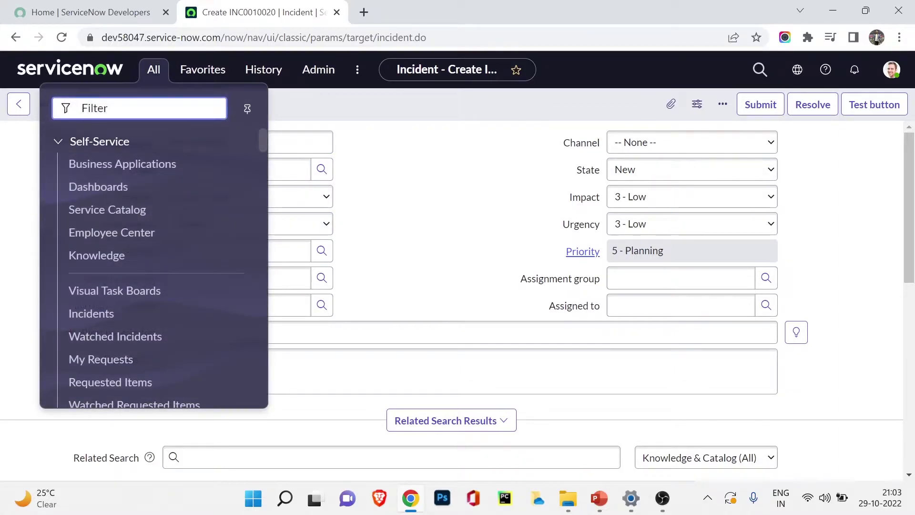
pyautogui.write('groups')
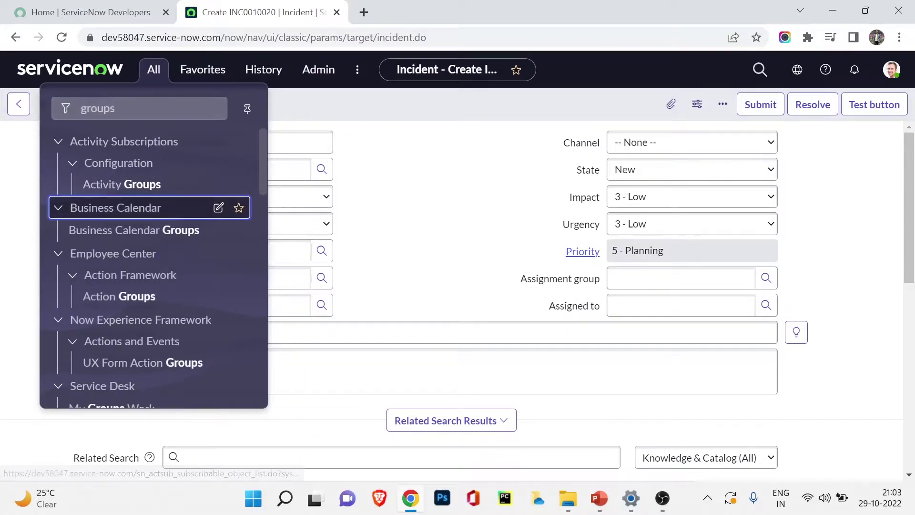
pyautogui.scroll(-8, 143, 212)
pyautogui.scroll(-10, 143, 296)
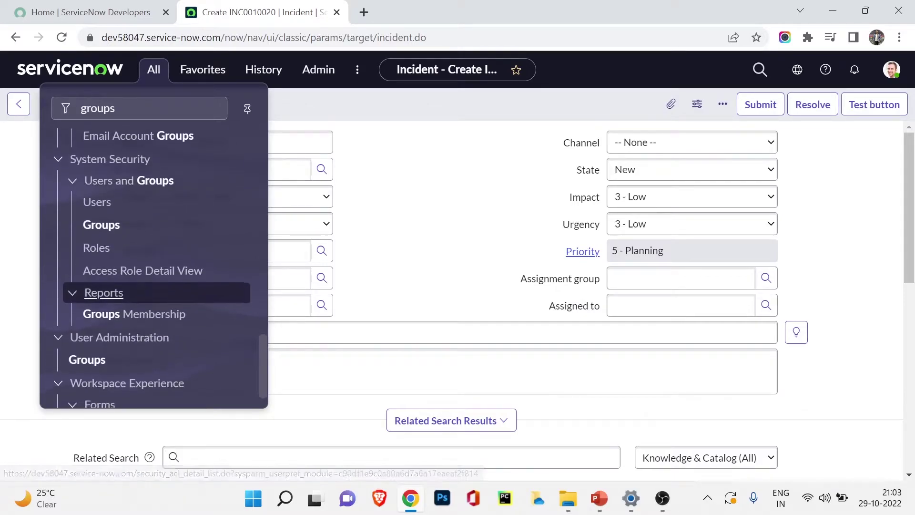
pyautogui.click(98, 222)
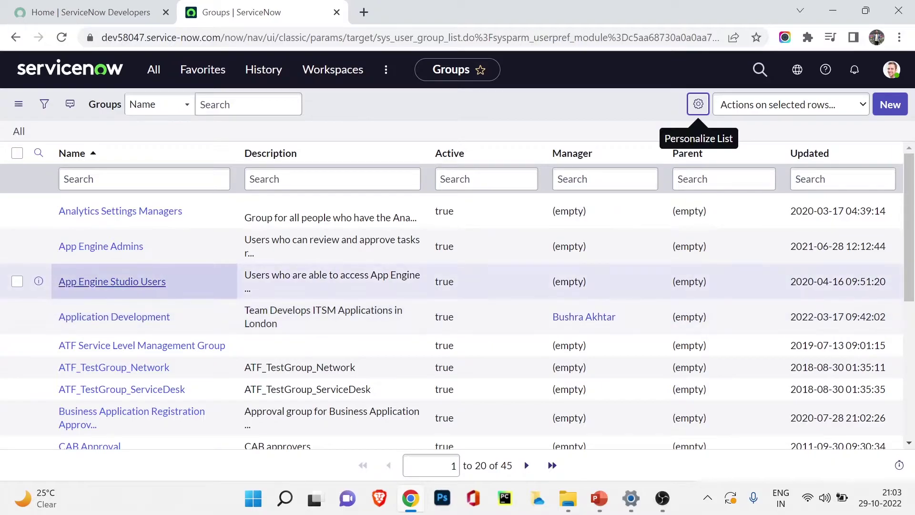
# Open the Analytics Settings Managers group record and look over its fields.
pyautogui.click(120, 211)
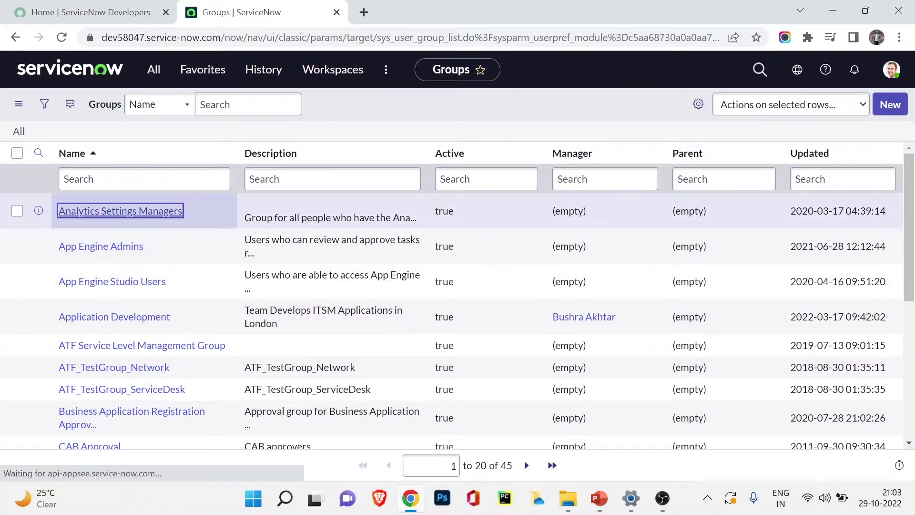
pyautogui.press('Return')
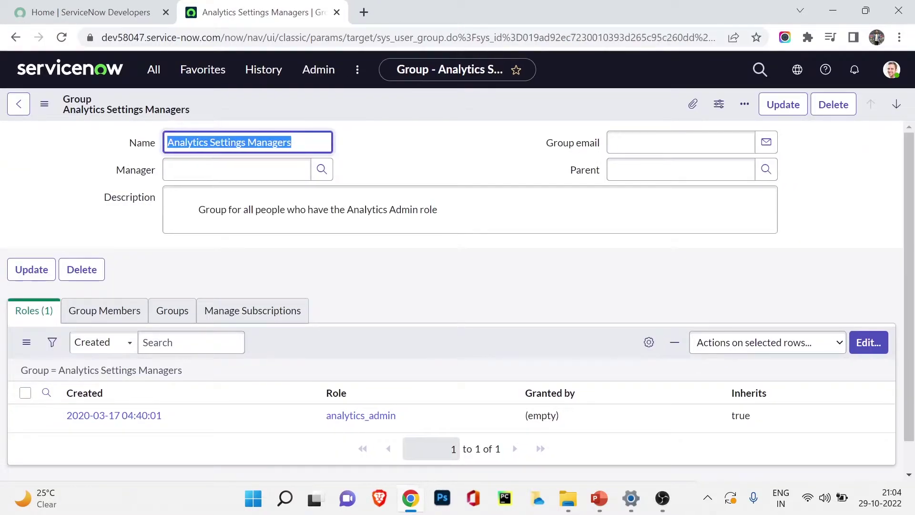
pyautogui.press('Tab')
pyautogui.press('Tab')
pyautogui.press('Tab')
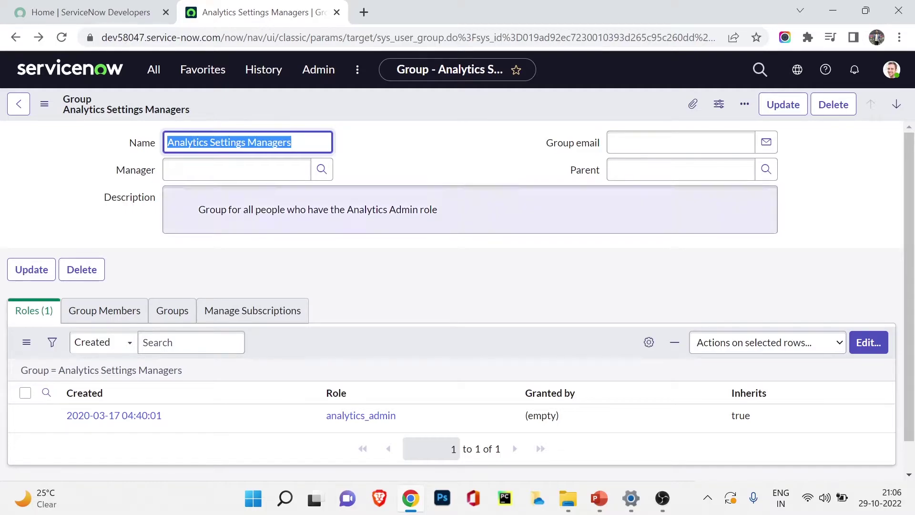
# Open the list of all task records with the navigator command task.list.
pyautogui.click(153, 70)
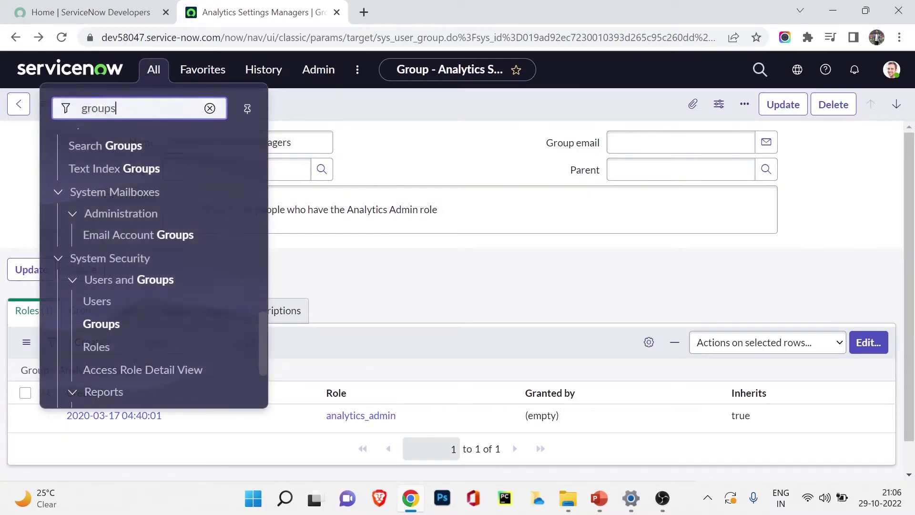
pyautogui.write('task.list')
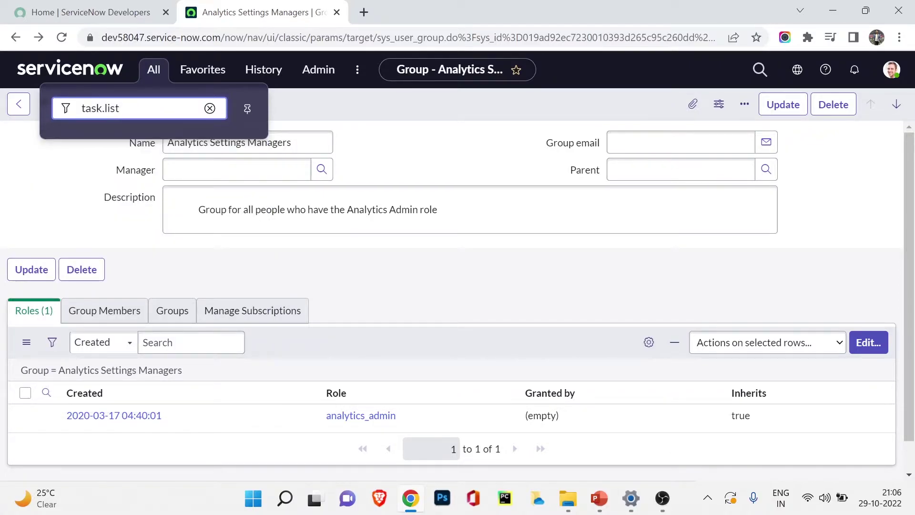
pyautogui.press('Return')
# Open the Task table's configuration record from the task list and review its column definitions.
pyautogui.click(415, 153)
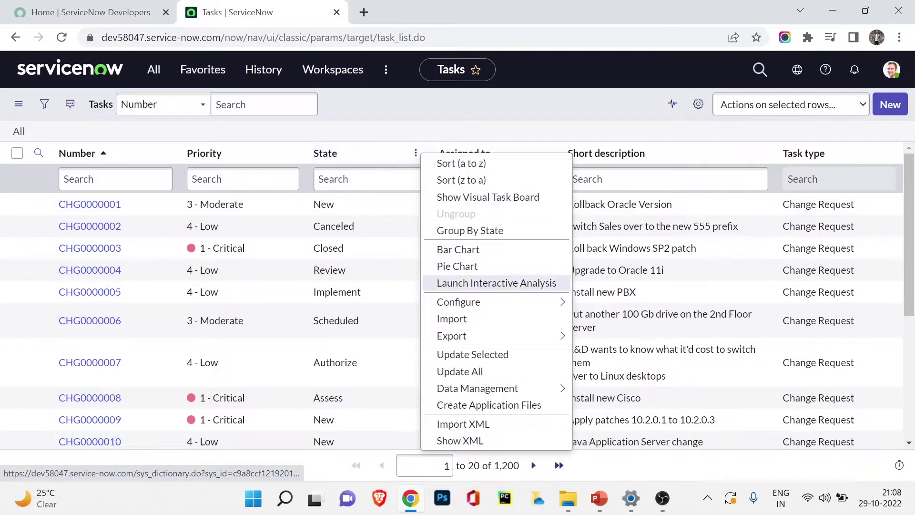
pyautogui.moveTo(457, 301)
pyautogui.click(599, 166)
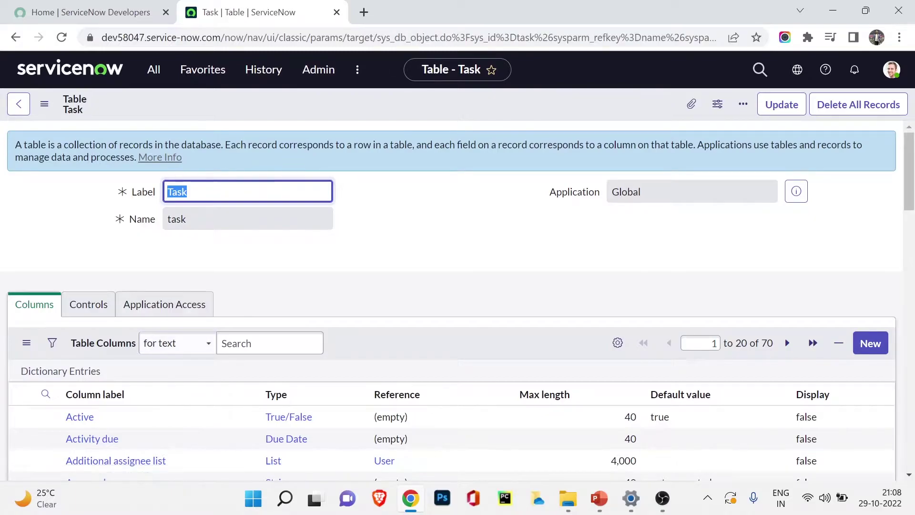
pyautogui.scroll(-3, 458, 300)
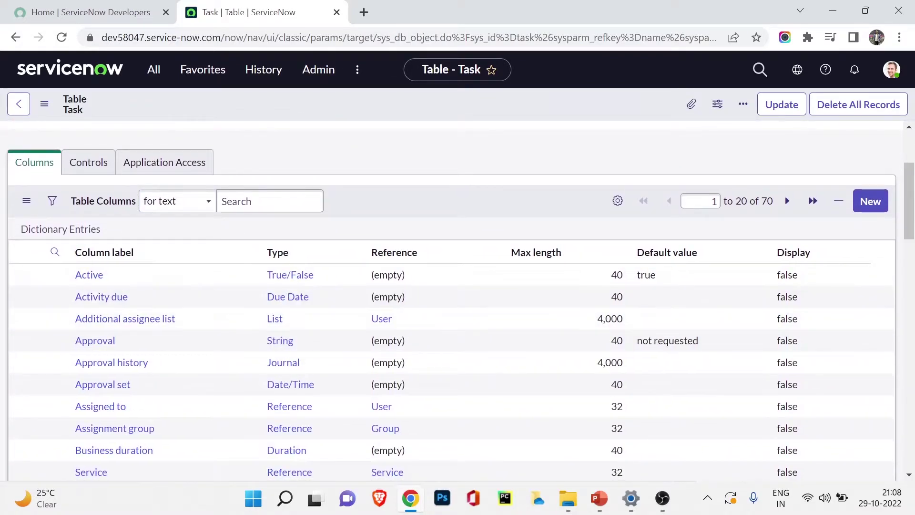
pyautogui.scroll(-7, 95, 293)
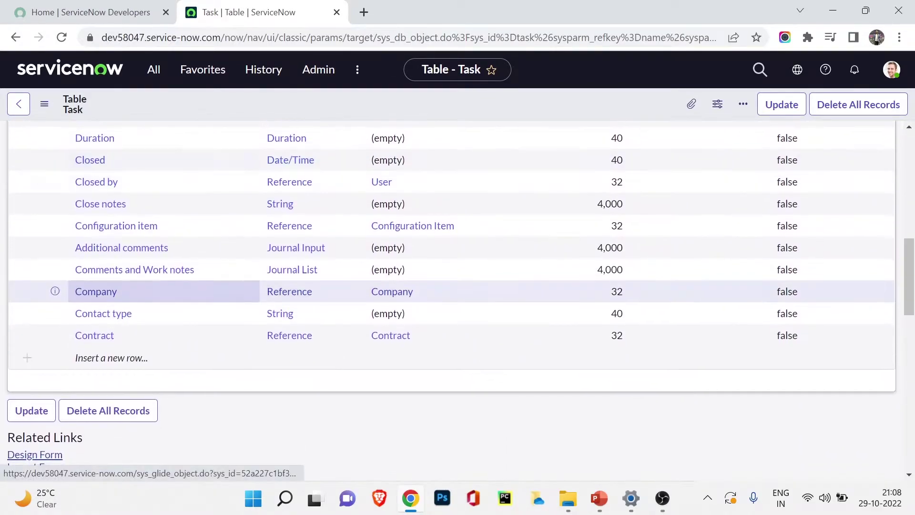
pyautogui.scroll(10, 143, 180)
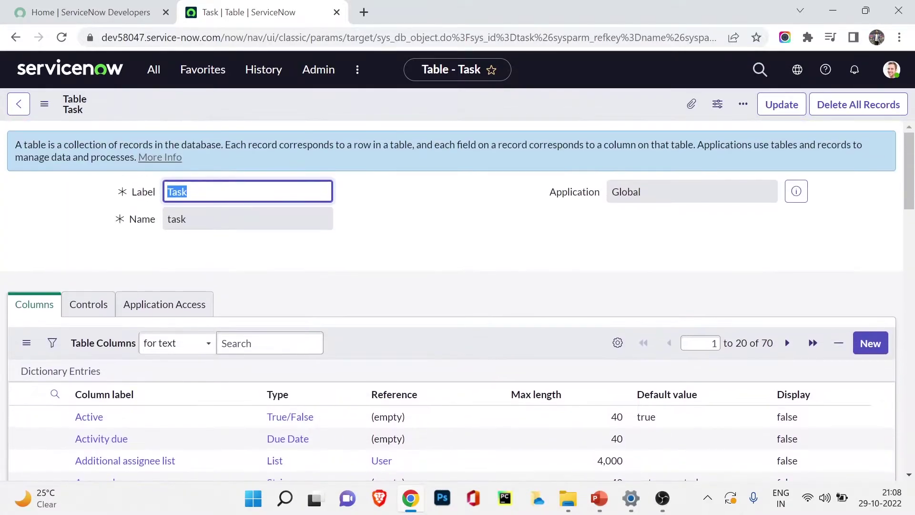
# Duplicate the Task table's browser tab and show the Incidents list in the copy.
pyautogui.rightClick(274, 12)
pyautogui.click(305, 113)
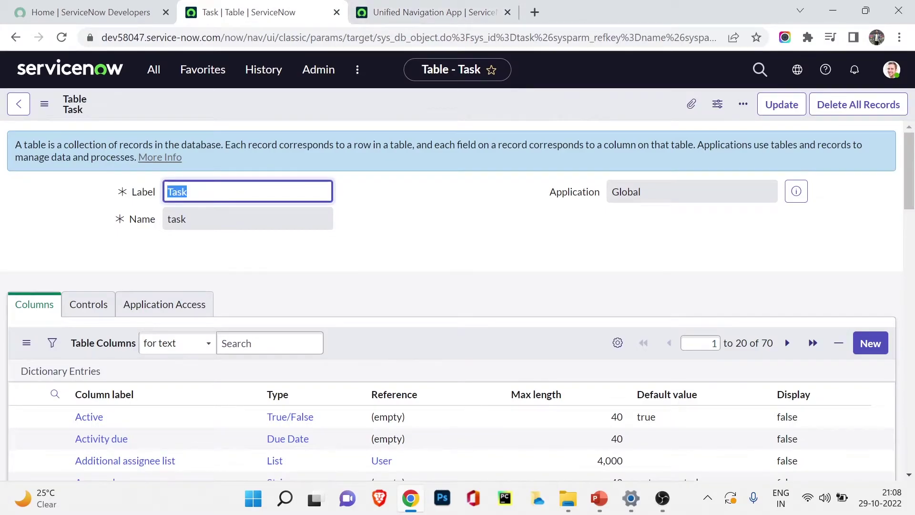
pyautogui.hotkey('ctrl', 'Tab')
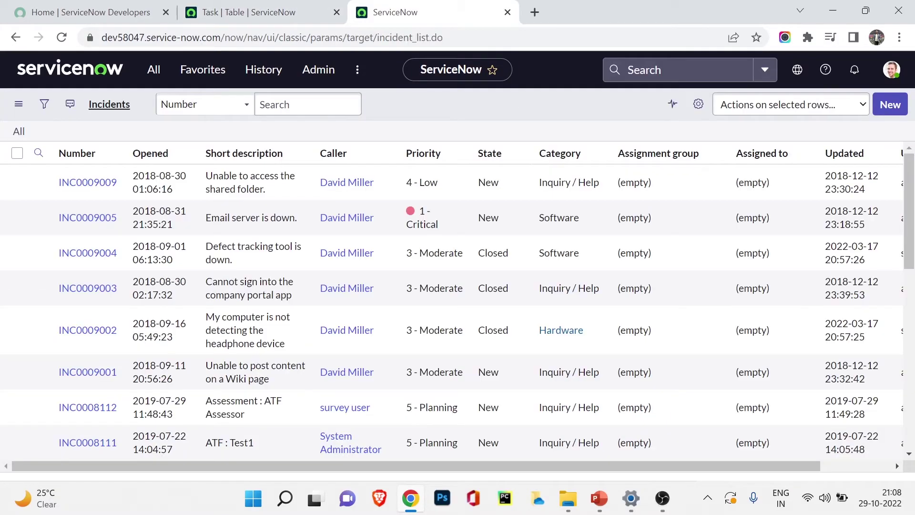
# Open the Incident table's configuration record from the incident list and review its columns and related links.
pyautogui.click(192, 153)
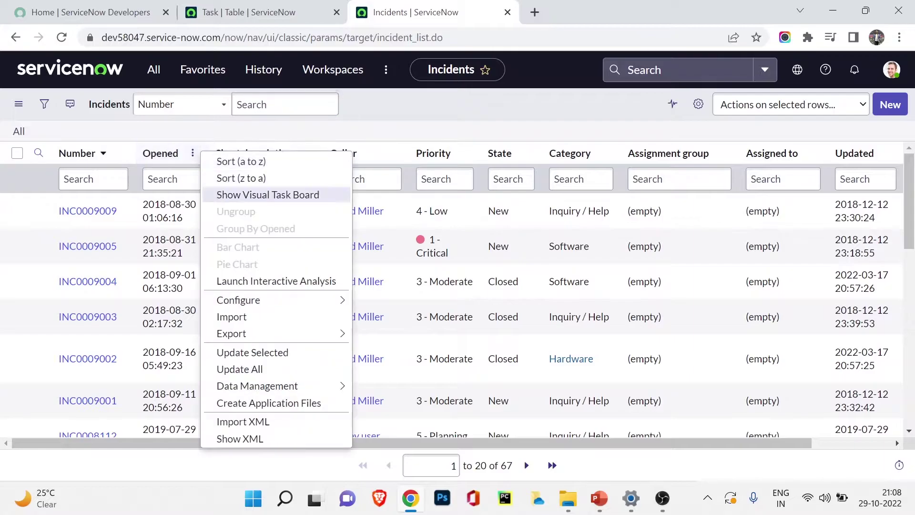
pyautogui.moveTo(248, 299)
pyautogui.click(380, 371)
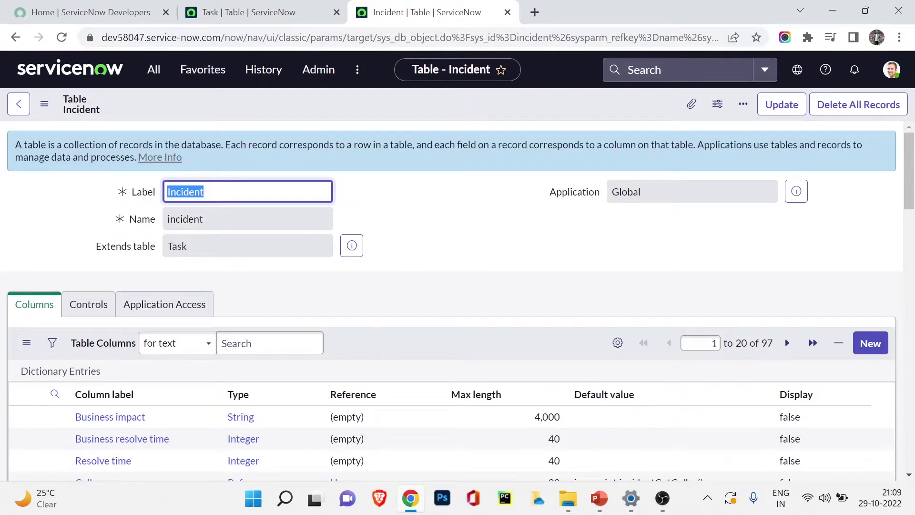
pyautogui.scroll(-10, 251, 298)
pyautogui.scroll(-10, 252, 298)
pyautogui.scroll(4, 252, 298)
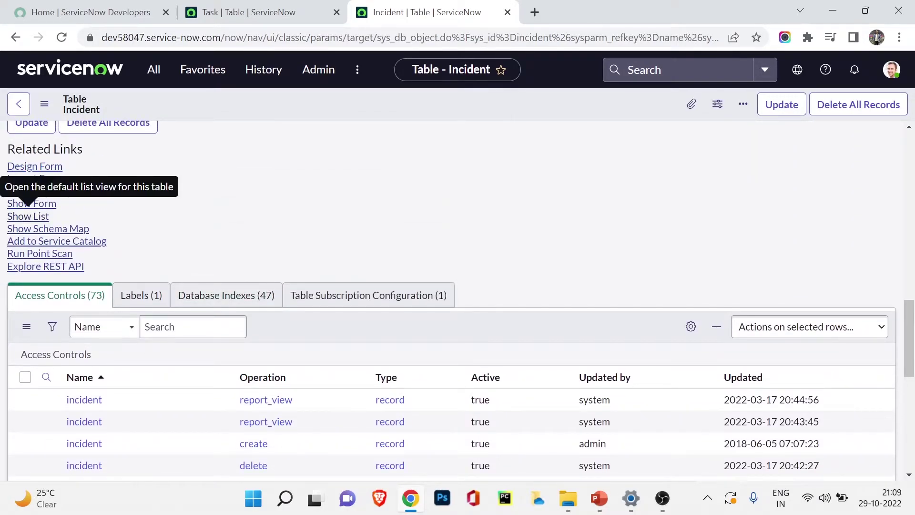
# Show the Incident table's form, open its form layout configuration and browse the available fields.
pyautogui.click(31, 204)
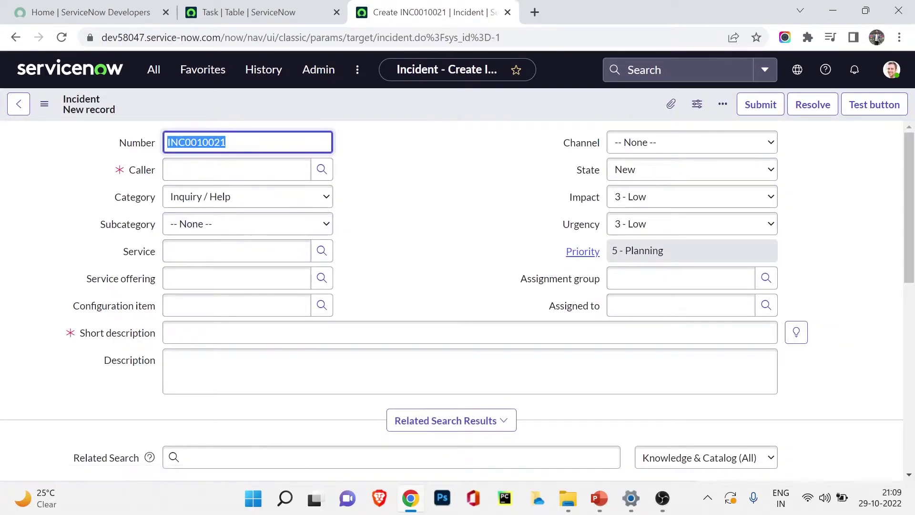
pyautogui.rightClick(421, 112)
pyautogui.moveTo(459, 141)
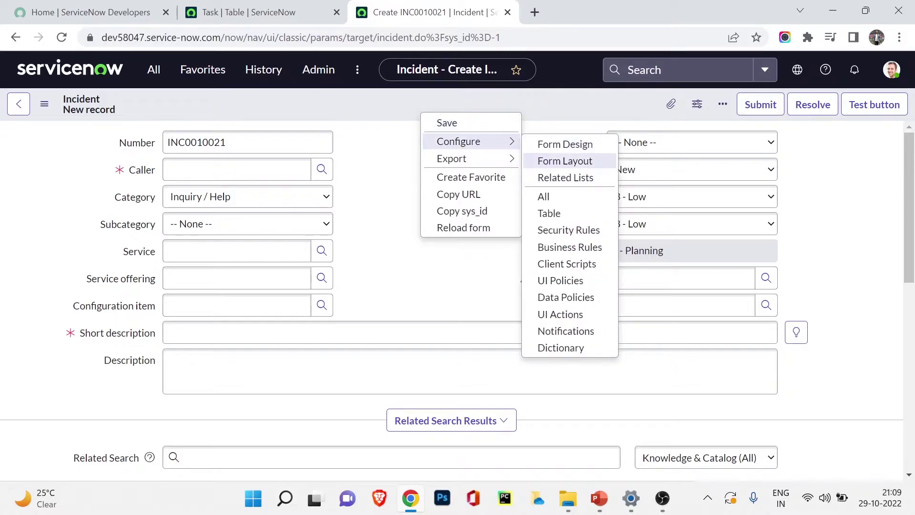
pyautogui.click(564, 161)
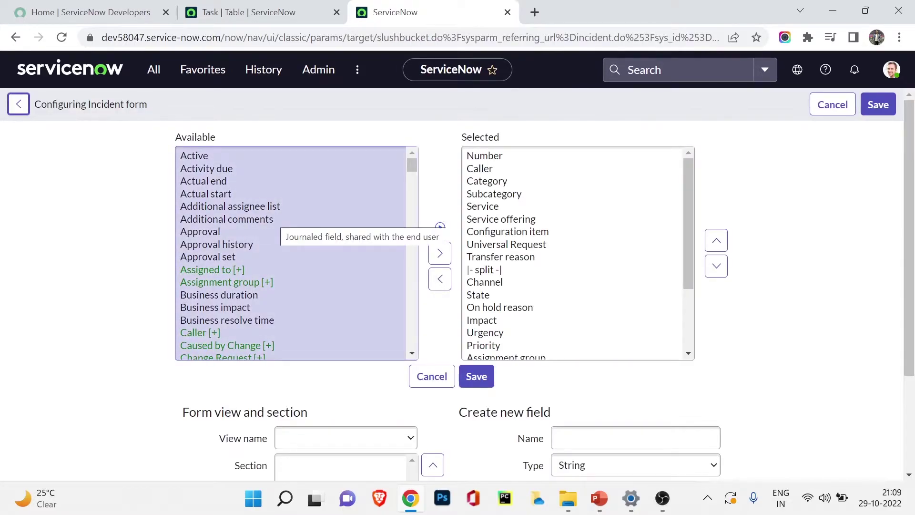
pyautogui.scroll(-2, 279, 220)
pyautogui.scroll(-5, 291, 253)
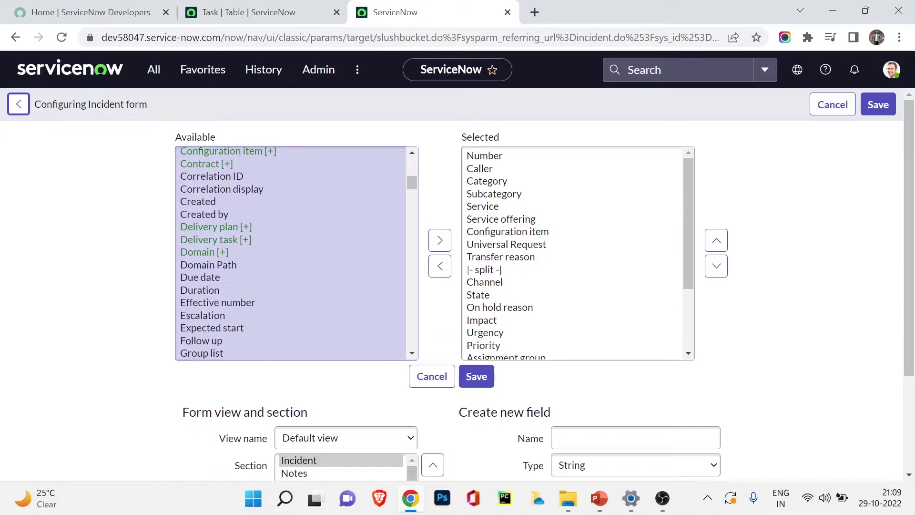
pyautogui.scroll(1, 290, 252)
# Compare the Task table's columns with the fields available in the Incident form layout, selecting the Active field there.
pyautogui.click(261, 12)
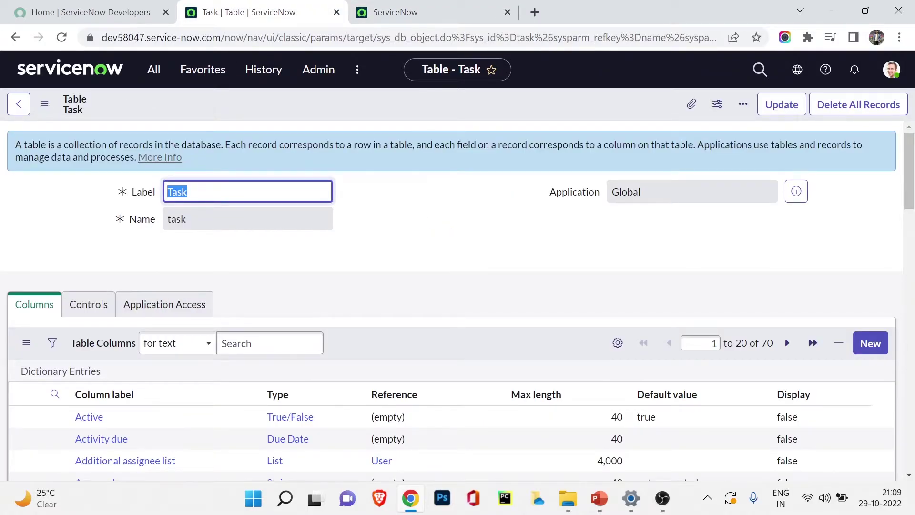
pyautogui.scroll(-3, 457, 300)
pyautogui.hotkey('ctrl', 'Tab')
pyautogui.hotkey('ctrl', 'shift', 'Tab')
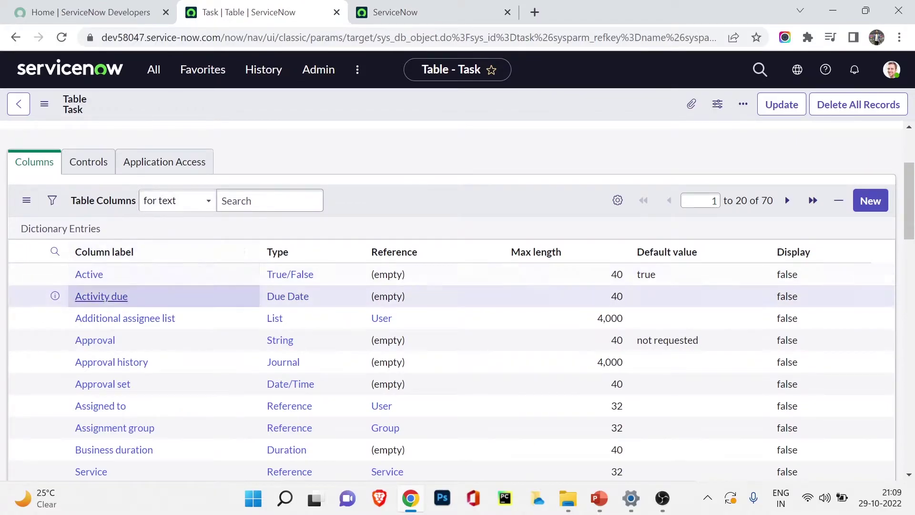
pyautogui.scroll(3, 458, 295)
pyautogui.hotkey('ctrl', 'Tab')
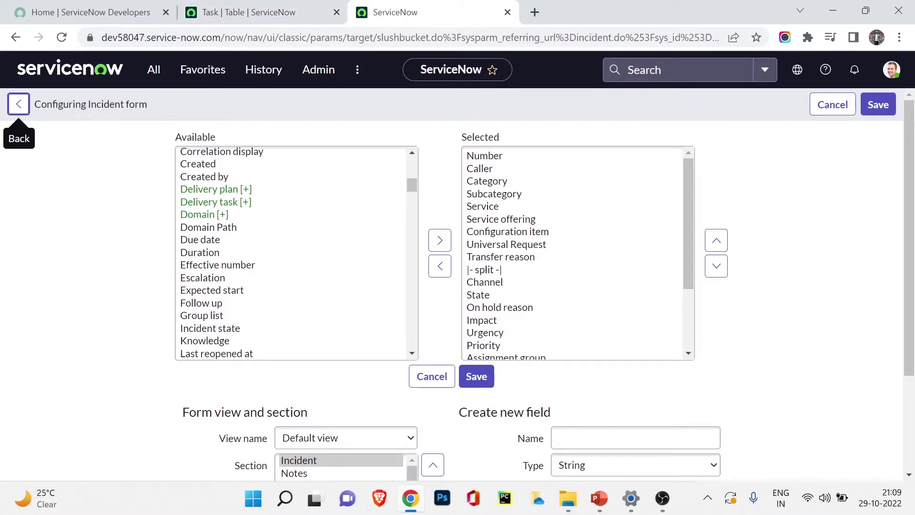
pyautogui.scroll(5, 291, 252)
pyautogui.click(291, 156)
pyautogui.press('Tab')
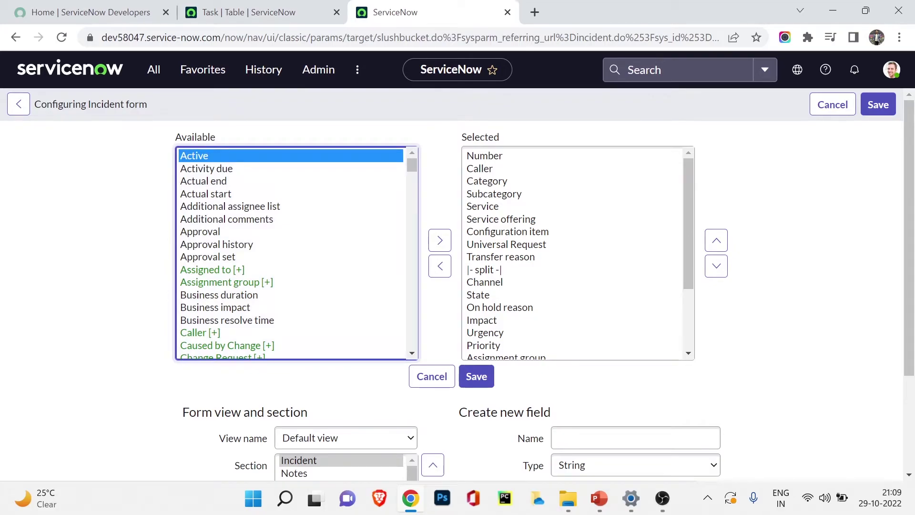
pyautogui.click(262, 13)
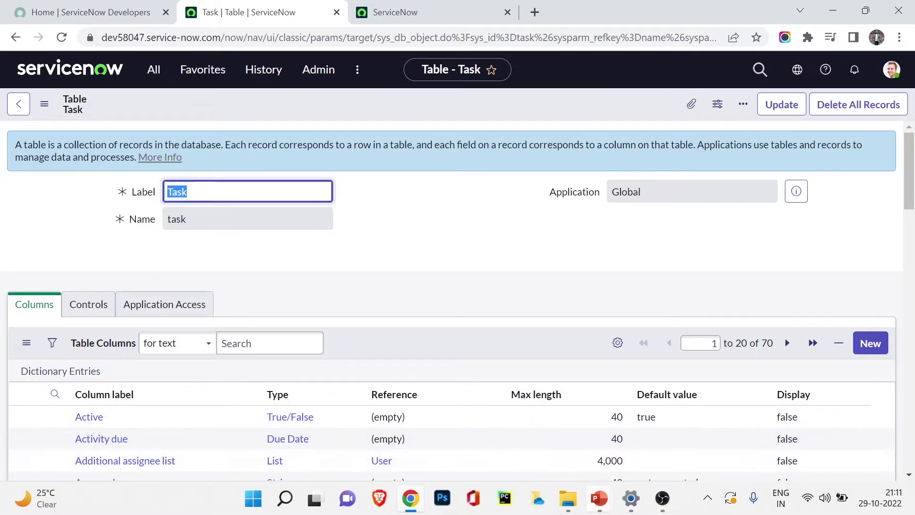
# Switch to the PowerPoint presentation and advance its slide show.
pyautogui.click(599, 498)
pyautogui.click(687, 429)
pyautogui.press('Right')
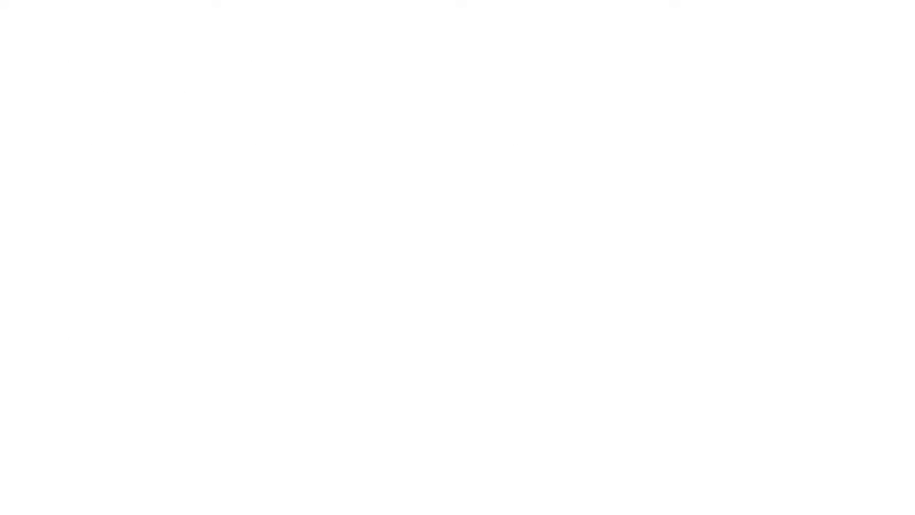
# Advance the Table Types slide to its base table definition and Task table example, and switch to the ServiceNow browser window.
pyautogui.press('Right')
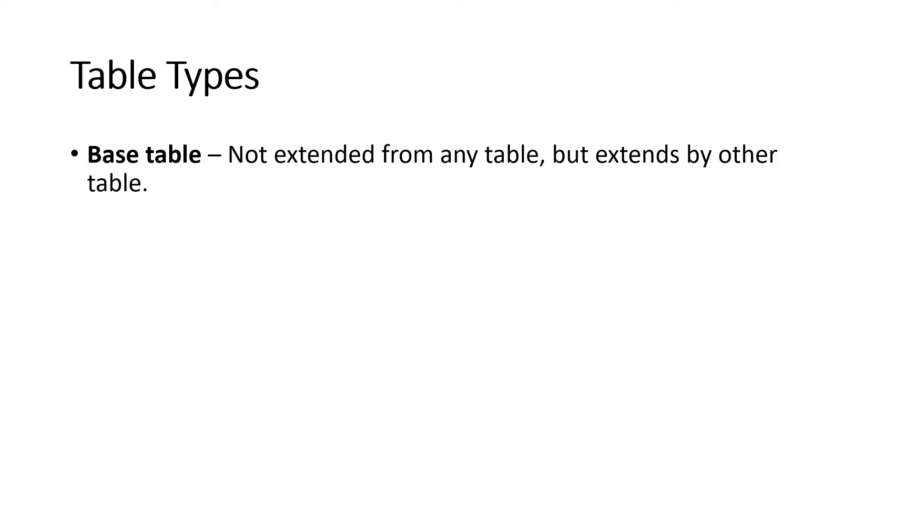
pyautogui.press('Right')
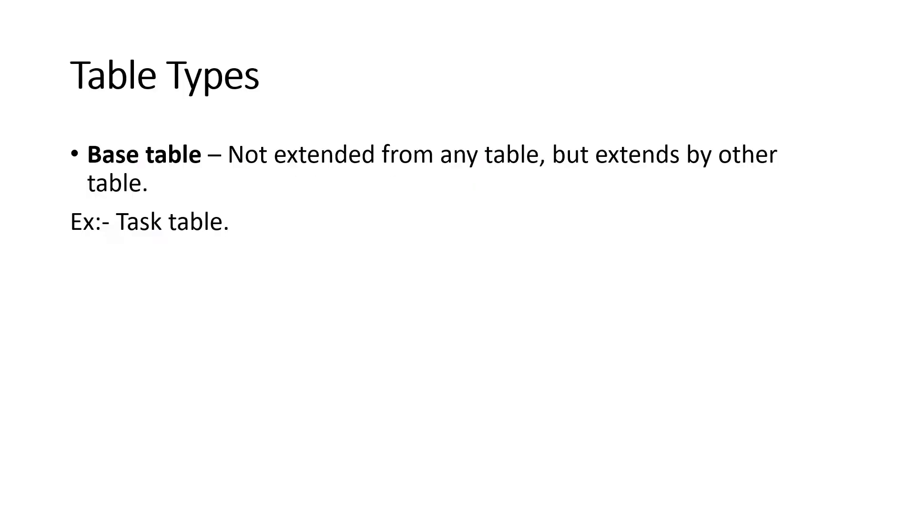
pyautogui.hotkey('alt', 'Tab')
pyautogui.hotkey('alt', 'Tab')
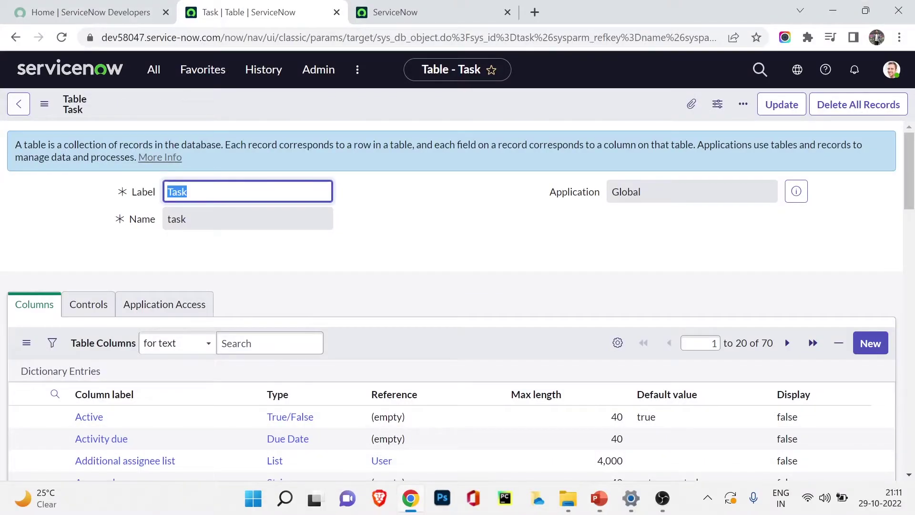
# Search the navigator for "tables" and open the Tables list under System Definition.
pyautogui.click(153, 69)
pyautogui.write('tables')
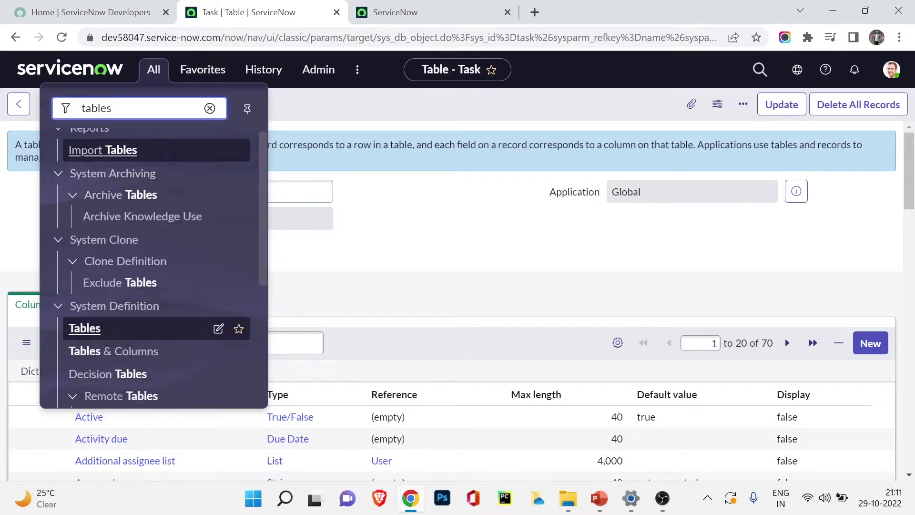
pyautogui.scroll(-4, 152, 267)
pyautogui.scroll(4, 152, 267)
pyautogui.click(84, 340)
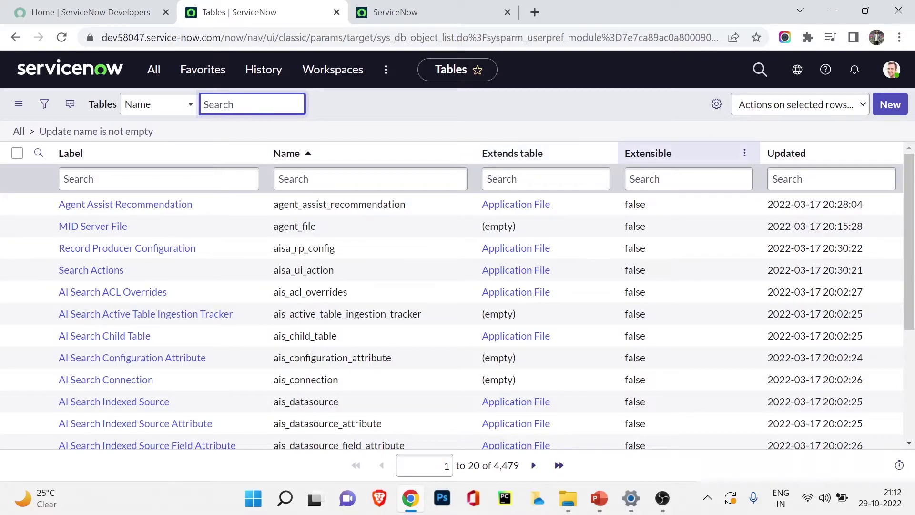
# Filter the Tables list to labels starting with "task" and to records whose Extends table value is empty.
pyautogui.click(159, 179)
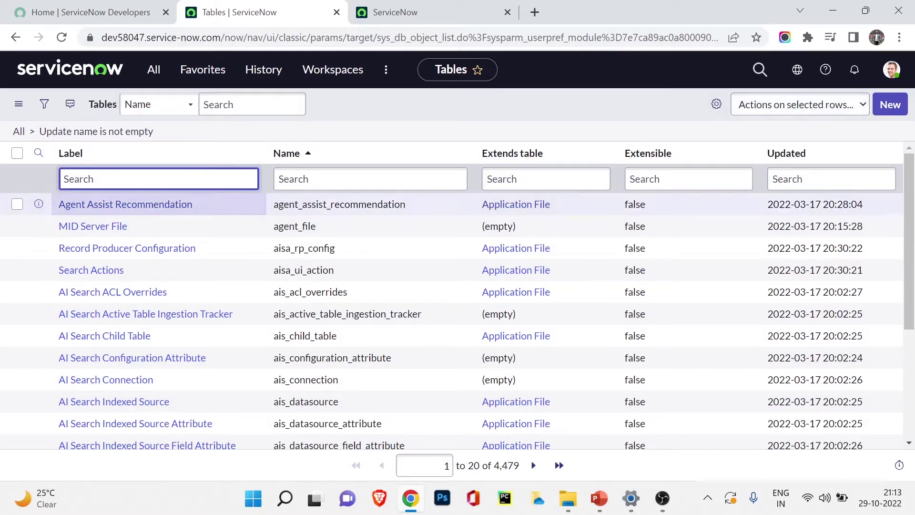
pyautogui.write('task')
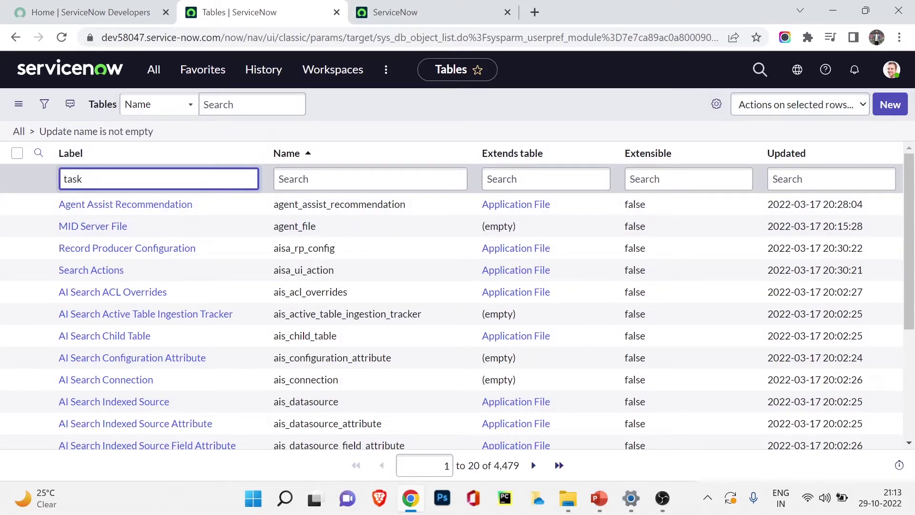
pyautogui.press('Return')
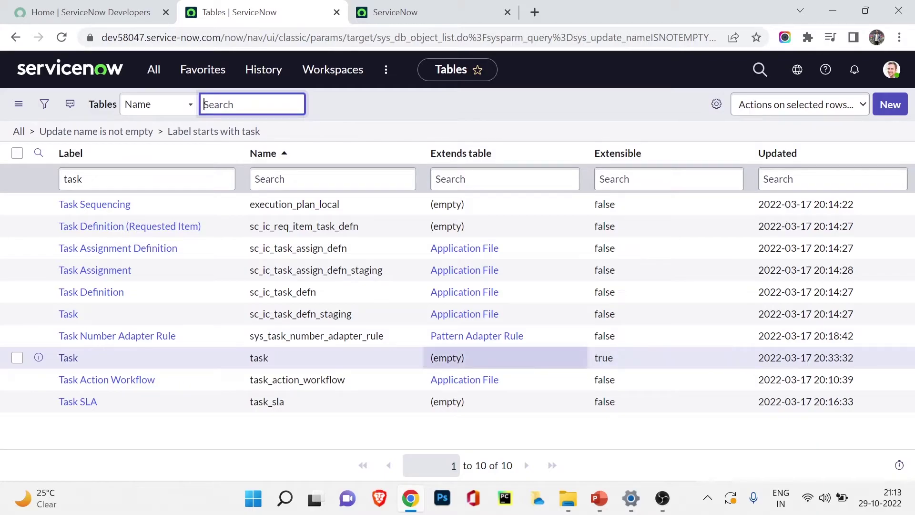
pyautogui.rightClick(454, 361)
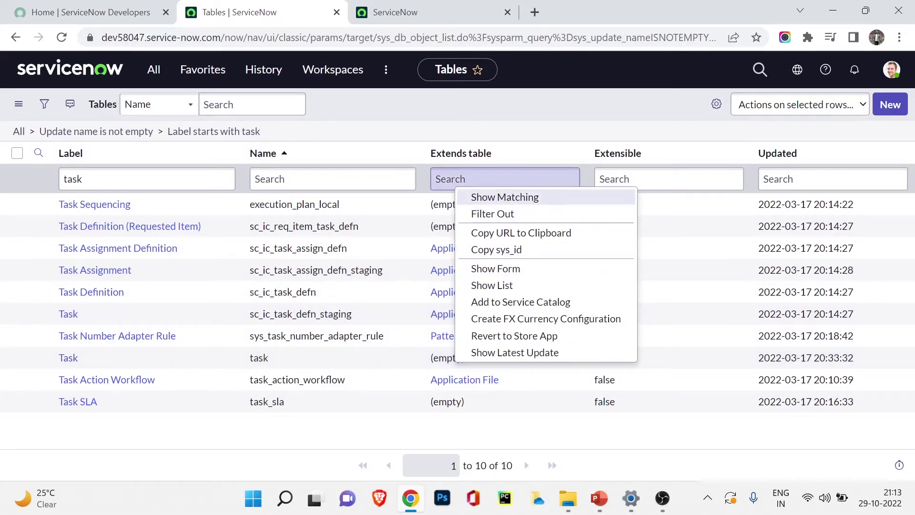
pyautogui.click(501, 199)
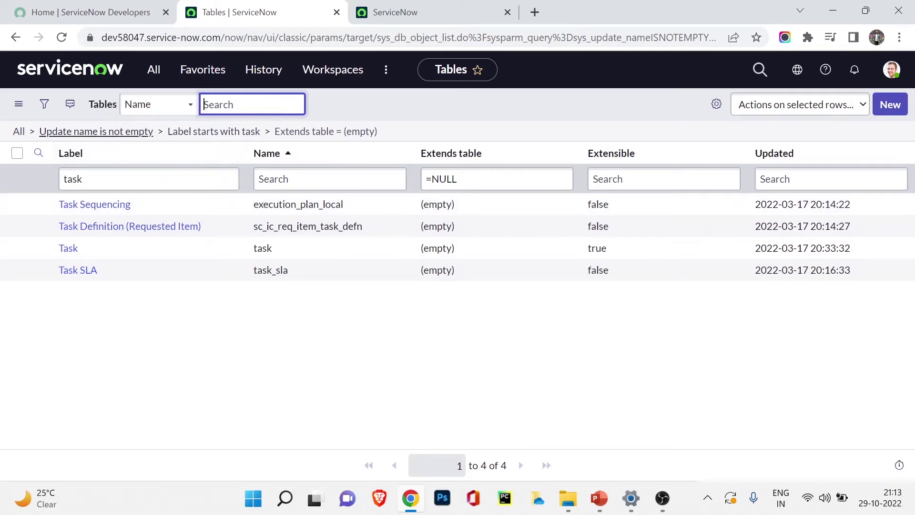
# Remove the label filter and limit the list to tables whose Extensible value is true.
pyautogui.doubleClick(74, 179)
pyautogui.press('BackSpace')
pyautogui.press('Return')
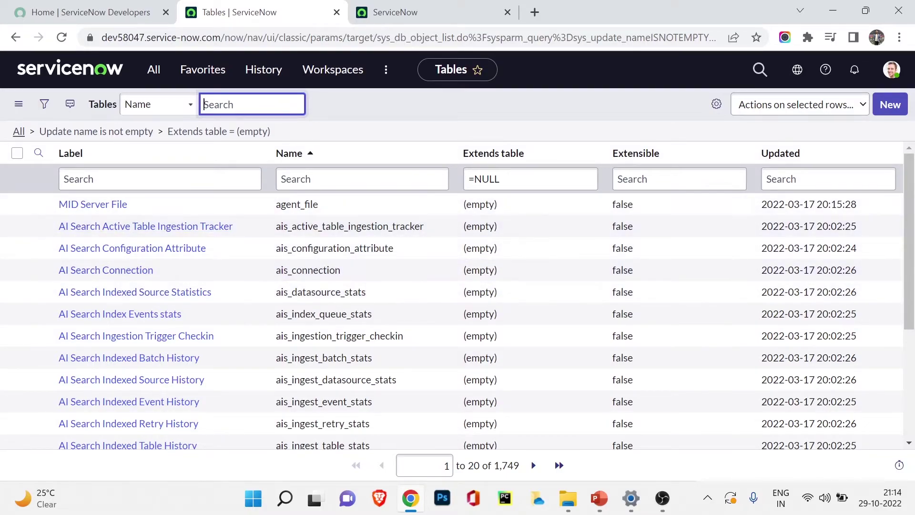
pyautogui.click(679, 179)
pyautogui.write('true')
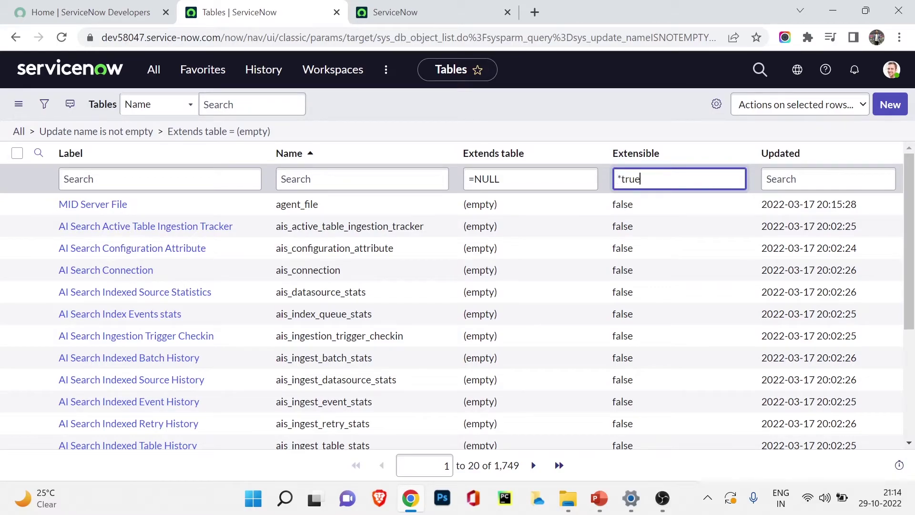
pyautogui.press('Return')
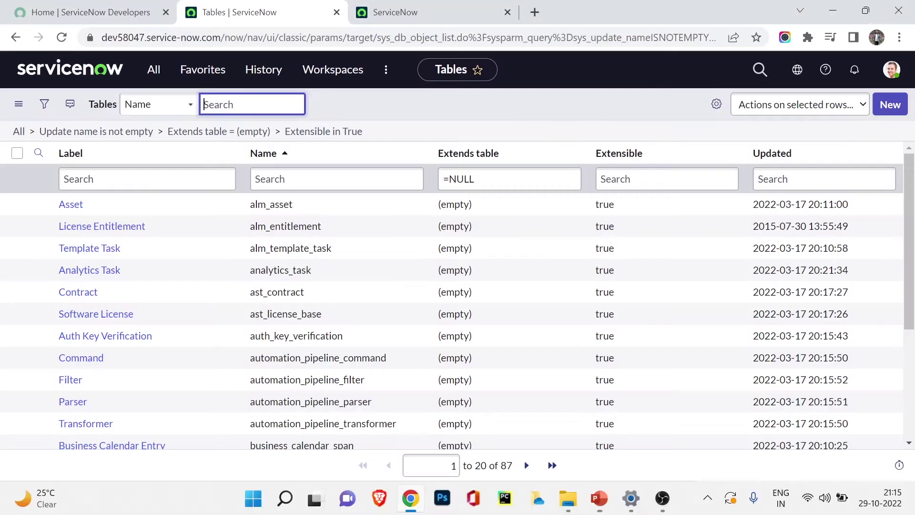
# Clear all list conditions and filter the Extends table column with "*task".
pyautogui.click(45, 104)
pyautogui.click(19, 131)
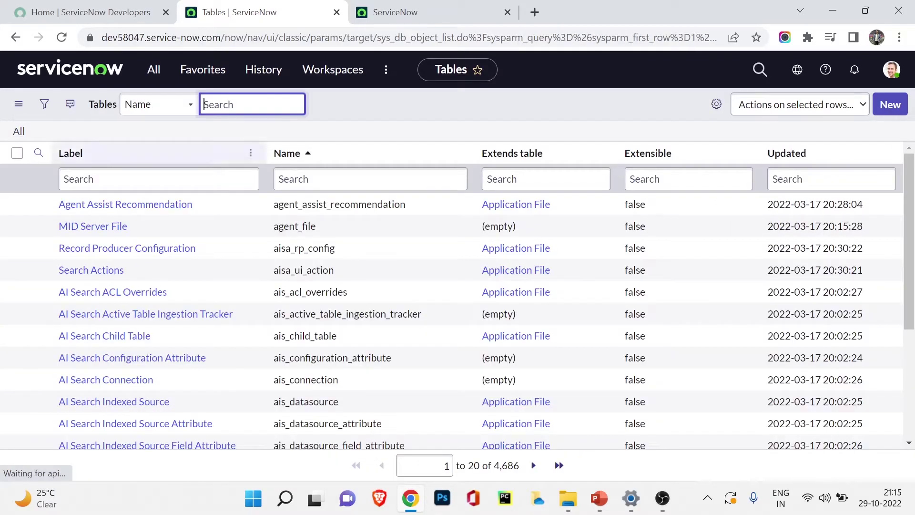
pyautogui.click(546, 179)
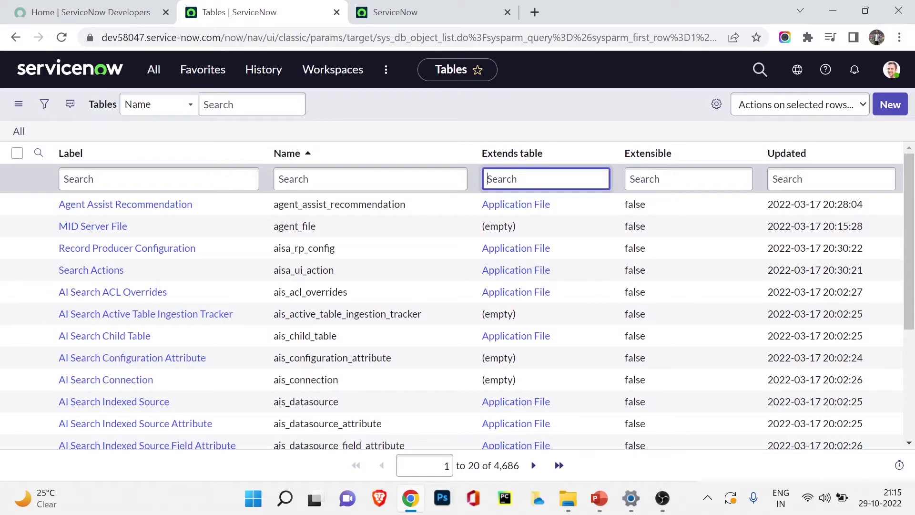
pyautogui.write('=')
pyautogui.press('BackSpace')
pyautogui.write('*task')
pyautogui.press('Return')
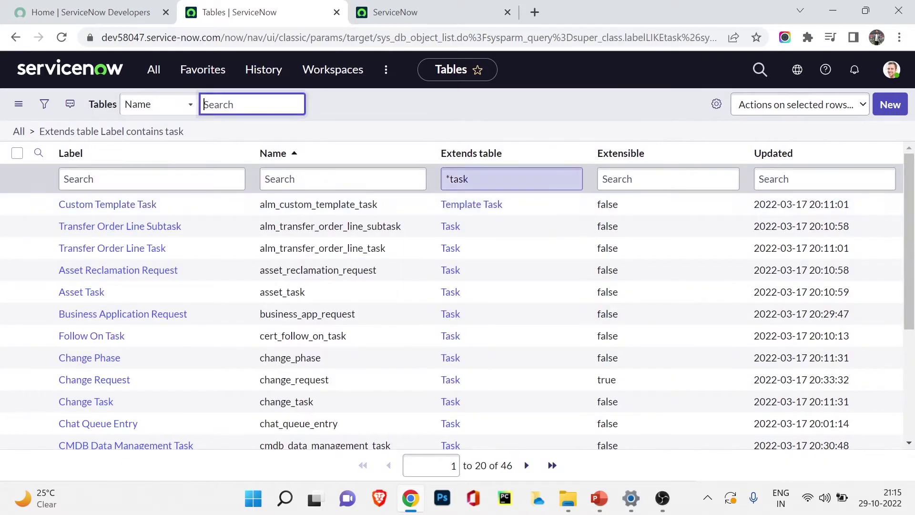
# Look through the filtered list for the tables that extend the Task table.
pyautogui.scroll(-1, 512, 223)
pyautogui.scroll(-3, 512, 223)
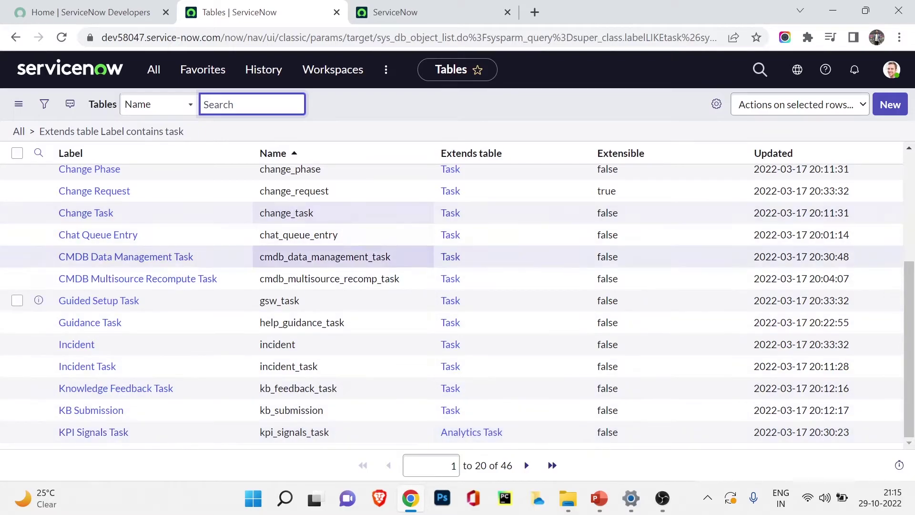
pyautogui.scroll(4, 153, 410)
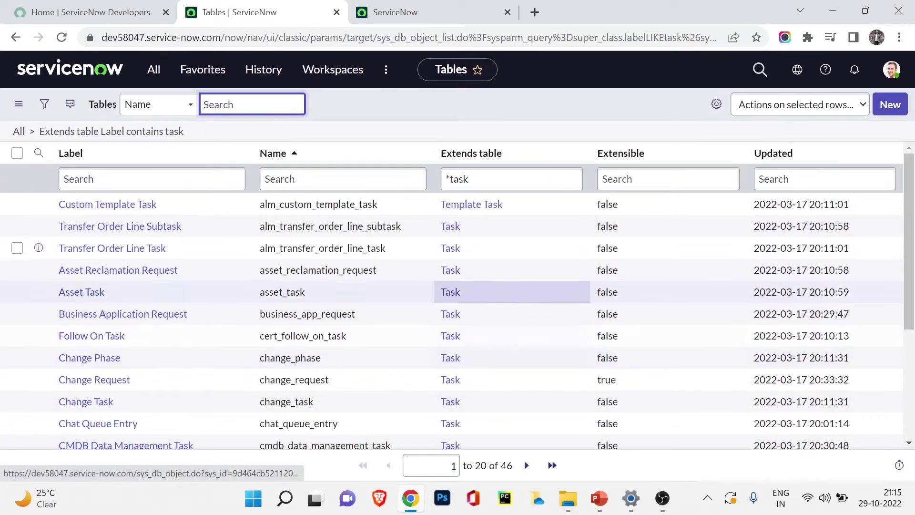
pyautogui.rightClick(451, 225)
pyautogui.press('Escape')
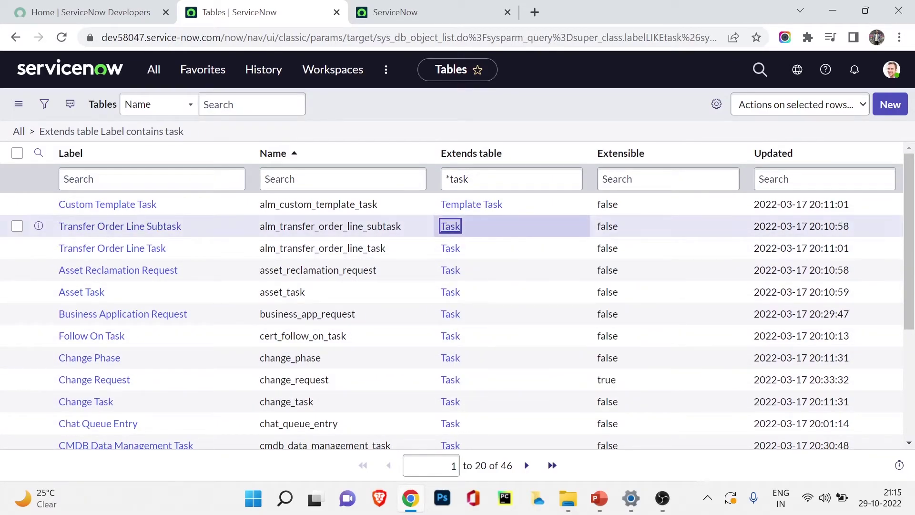
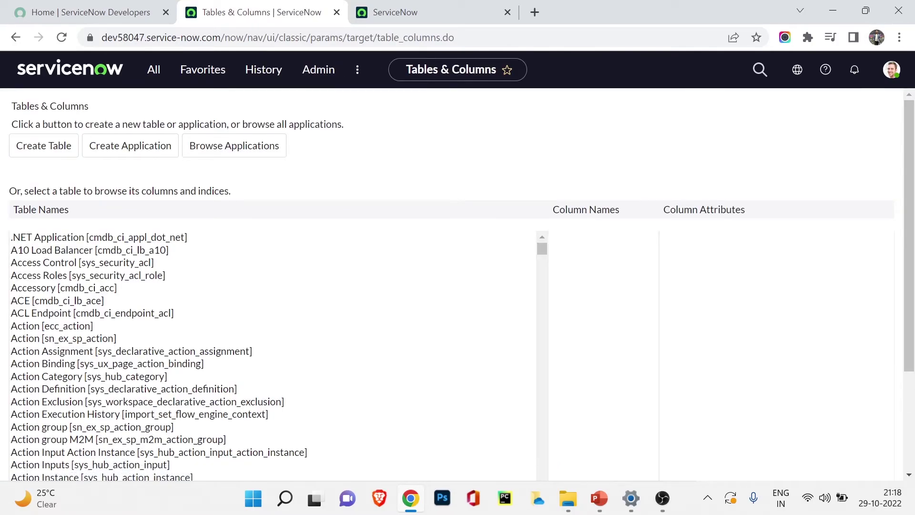
# Select the Incident [incident] table and look through its column names.
pyautogui.scroll(-3, 279, 238)
pyautogui.scroll(3, 278, 238)
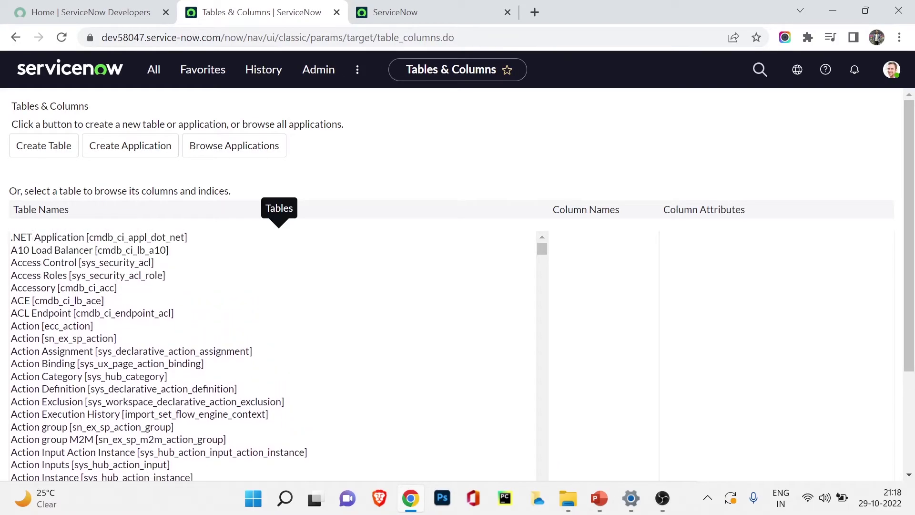
pyautogui.scroll(-1, 279, 238)
pyautogui.scroll(-2, 229, 337)
pyautogui.click(229, 338)
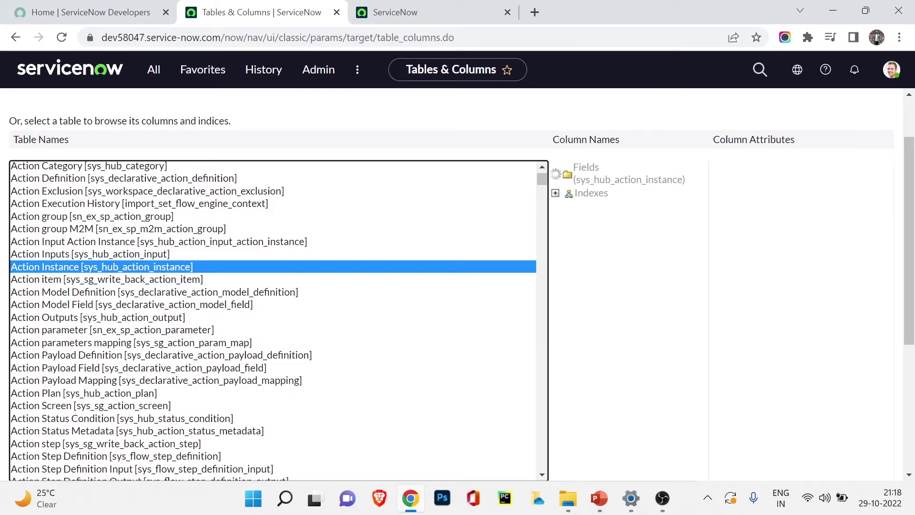
pyautogui.write('inc')
pyautogui.scroll(-2, 273, 321)
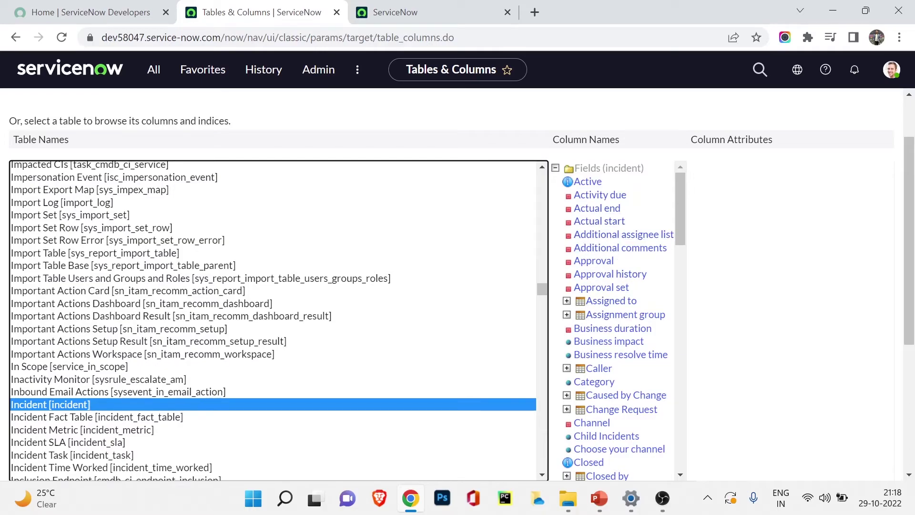
pyautogui.scroll(-8, 599, 222)
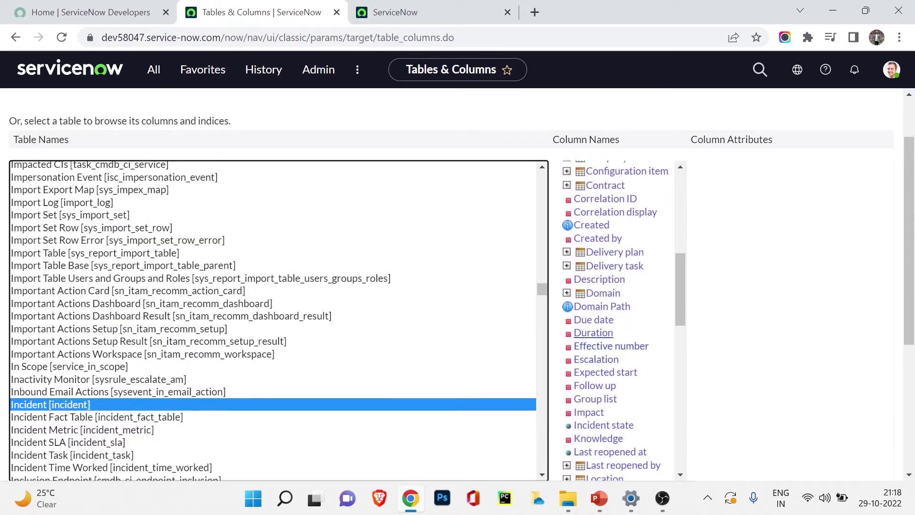
# Examine the attributes of the Incident table's Duration column and the actions available for the table.
pyautogui.click(594, 333)
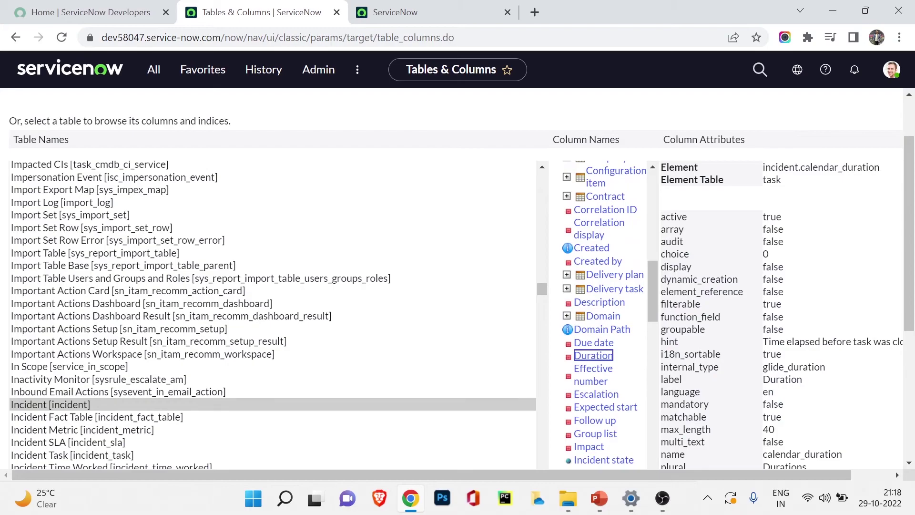
pyautogui.scroll(-5, 781, 315)
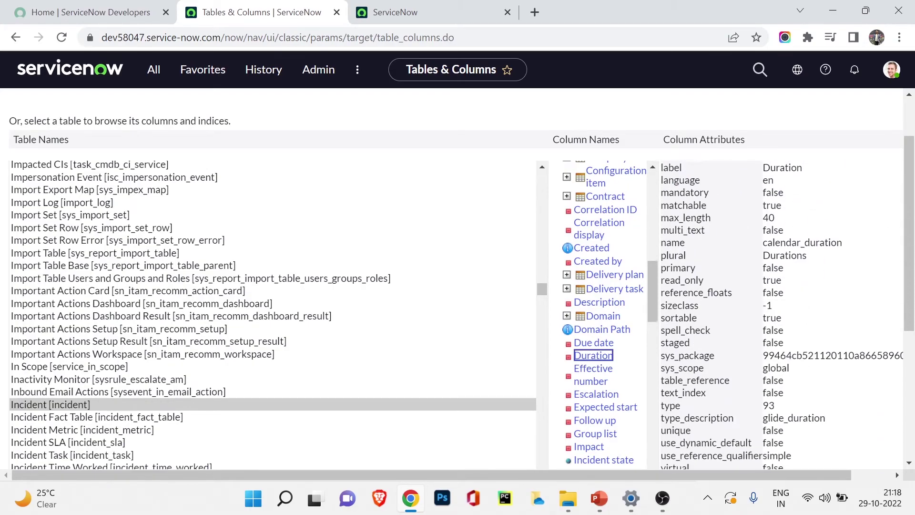
pyautogui.scroll(6, 781, 314)
pyautogui.scroll(-6, 457, 277)
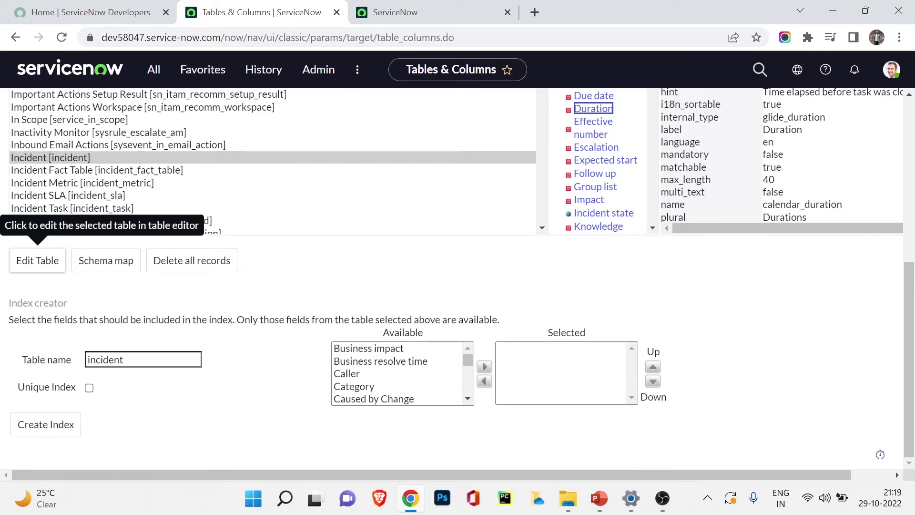
pyautogui.scroll(7, 38, 261)
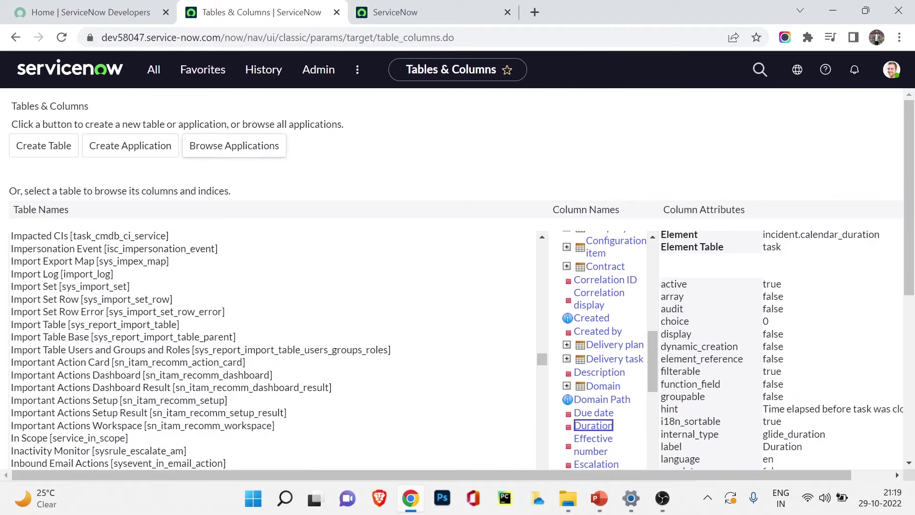
# Open the schema map of the Incident table.
pyautogui.scroll(-1, 458, 278)
pyautogui.scroll(-7, 458, 277)
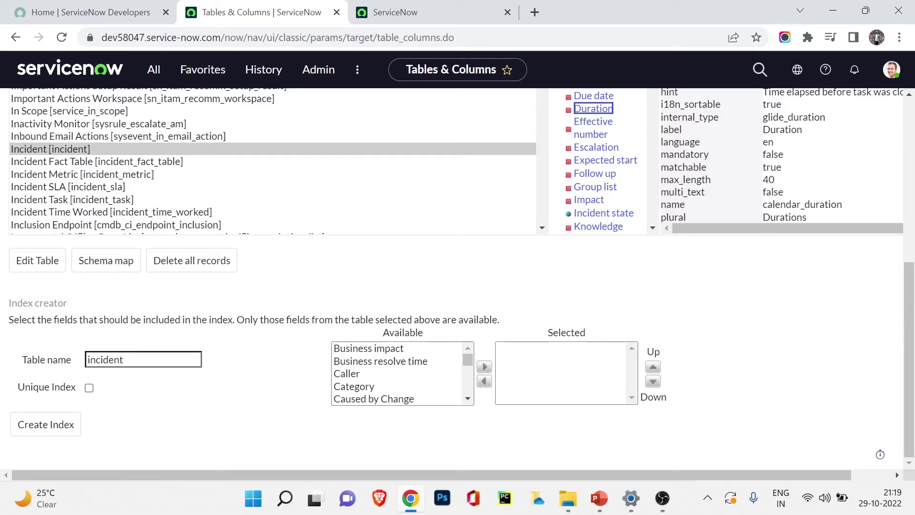
pyautogui.click(106, 261)
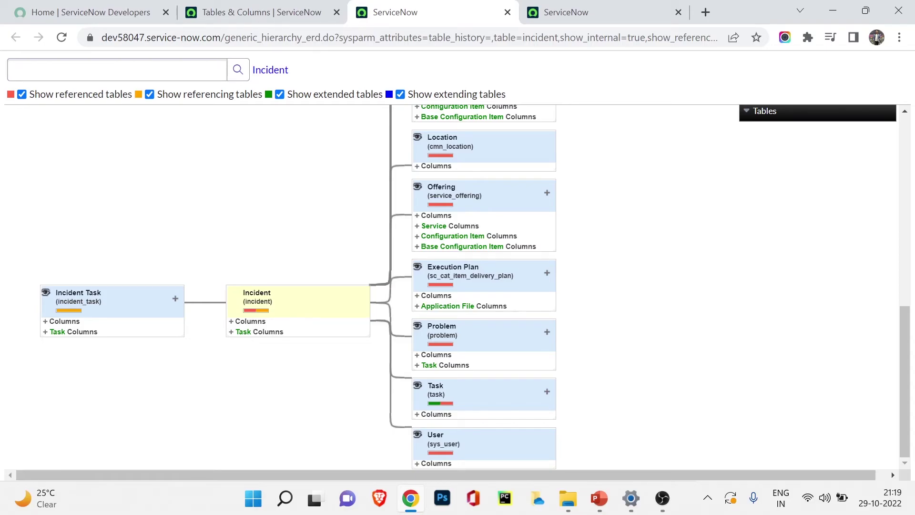
# Limit the Incident schema map to extended tables, and switch it to show only referencing tables.
pyautogui.click(22, 94)
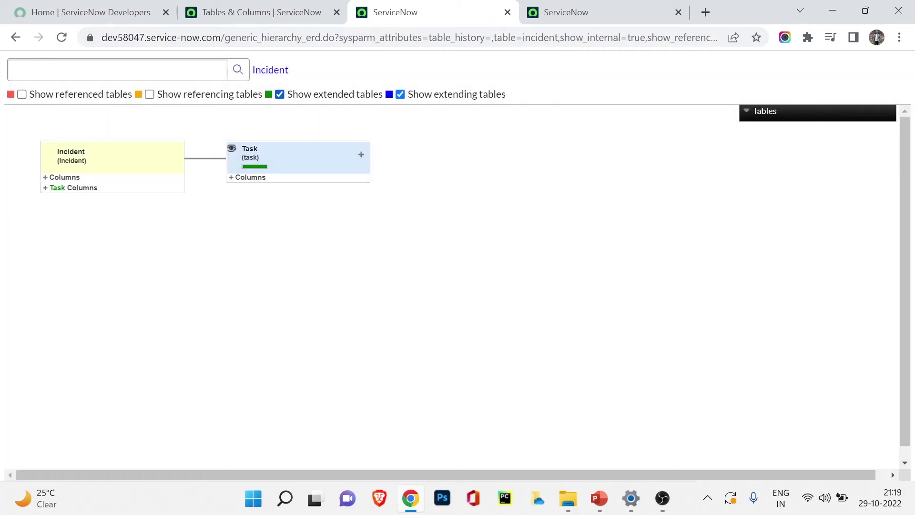
pyautogui.click(280, 94)
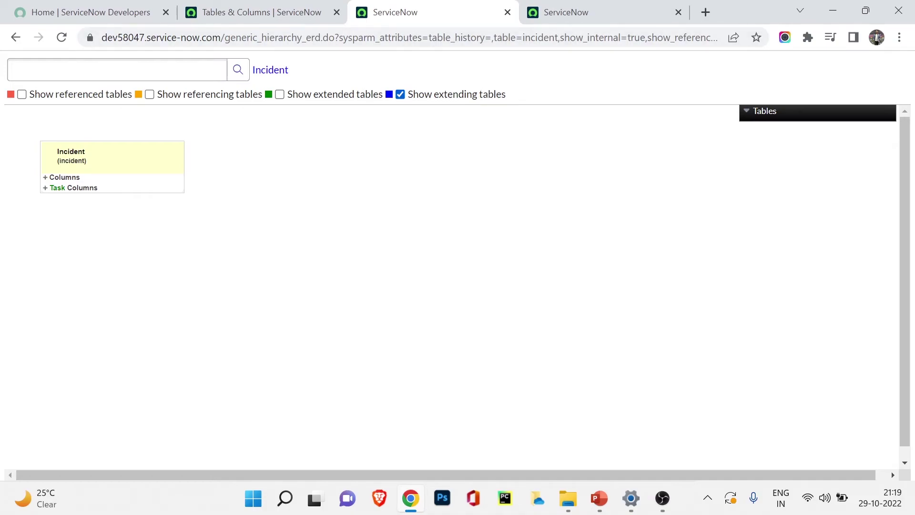
pyautogui.click(401, 94)
pyautogui.click(279, 94)
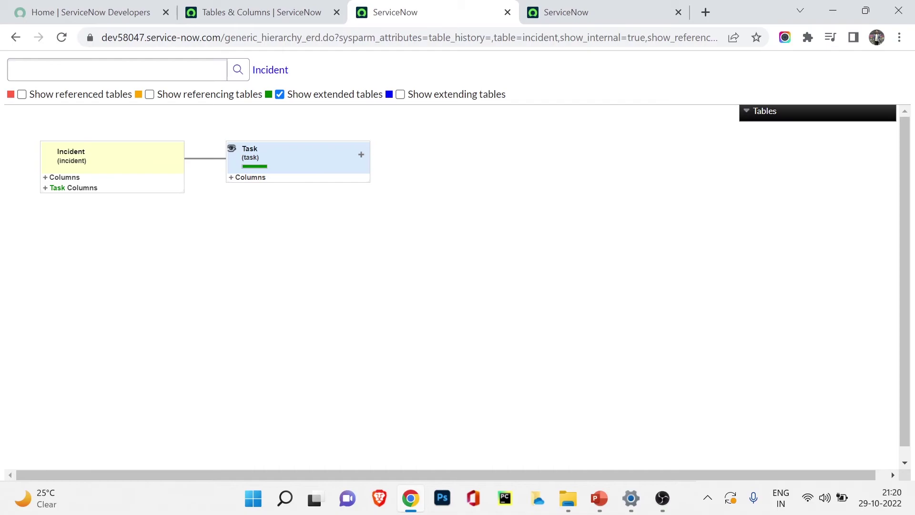
pyautogui.click(280, 95)
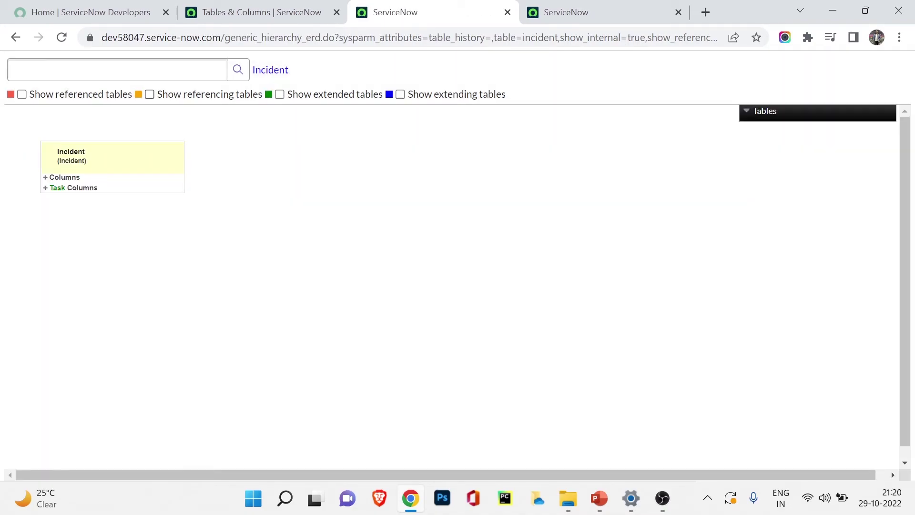
pyautogui.click(150, 94)
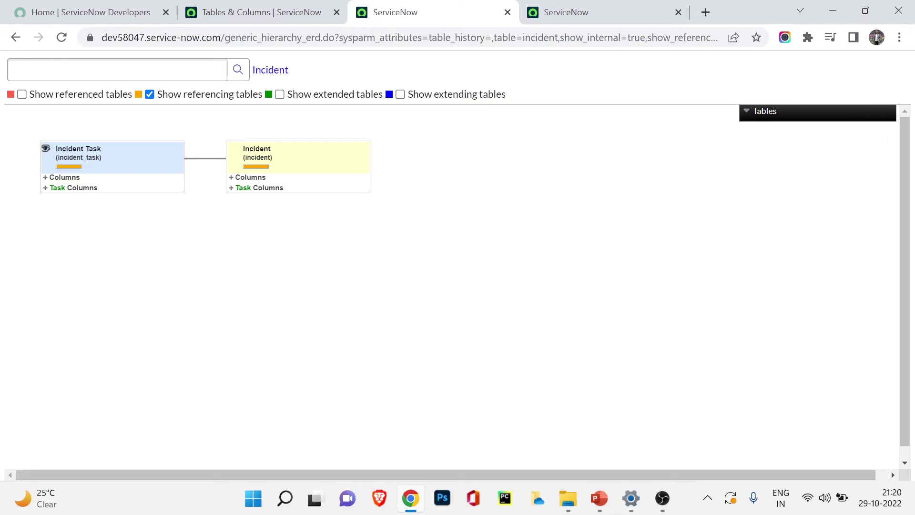
# Return to the main ServiceNow page and open the Incident Tasks list through the navigator with incident_task.list.
pyautogui.click(262, 13)
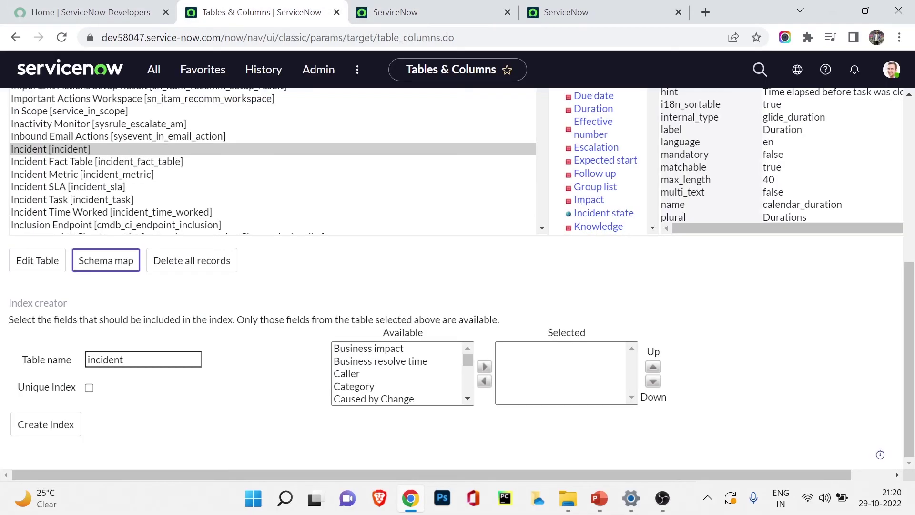
pyautogui.click(153, 69)
pyautogui.hotkey('ctrl', 'a')
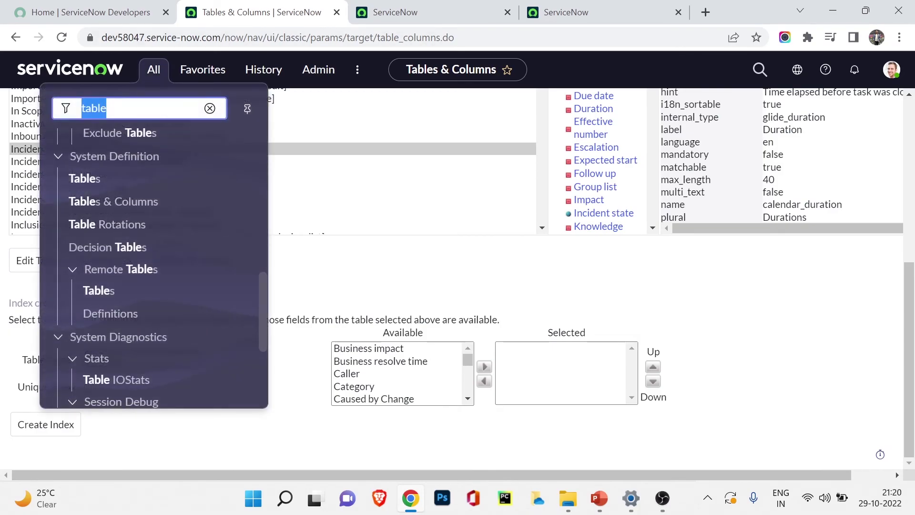
pyautogui.write('inicident')
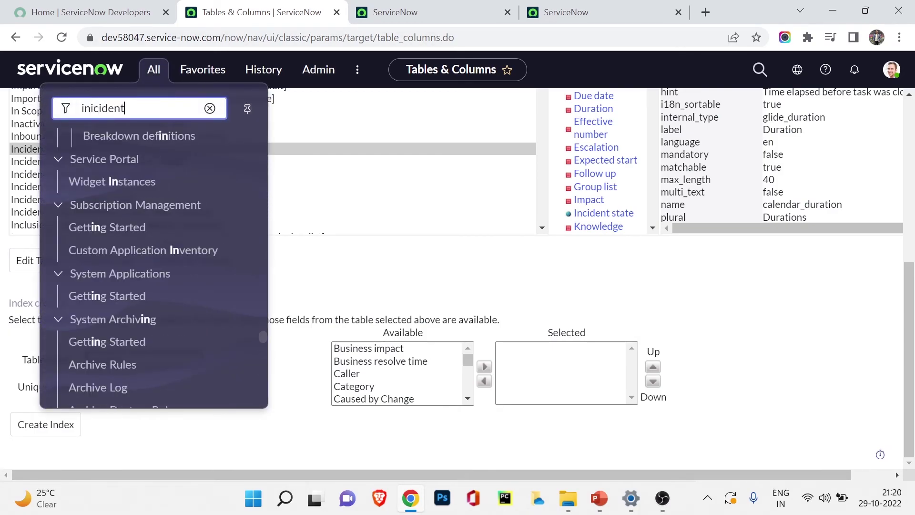
pyautogui.write('_task.list')
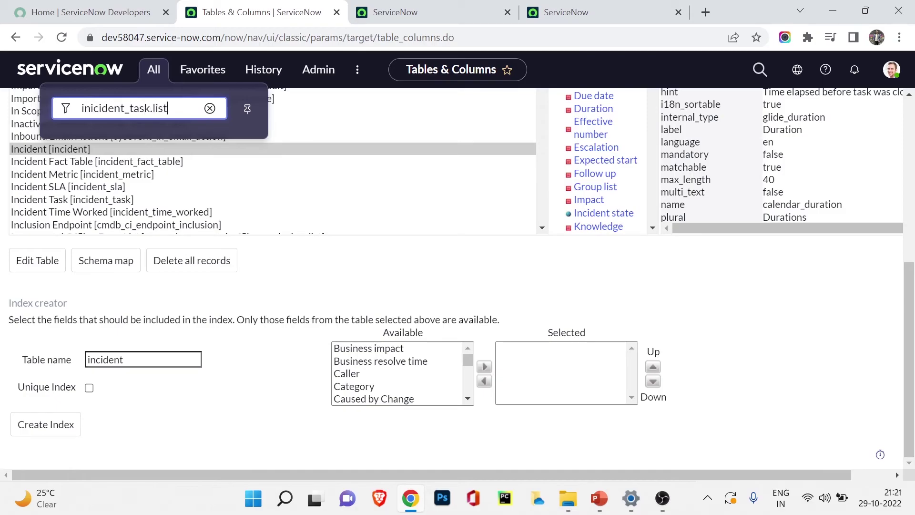
pyautogui.press('Return')
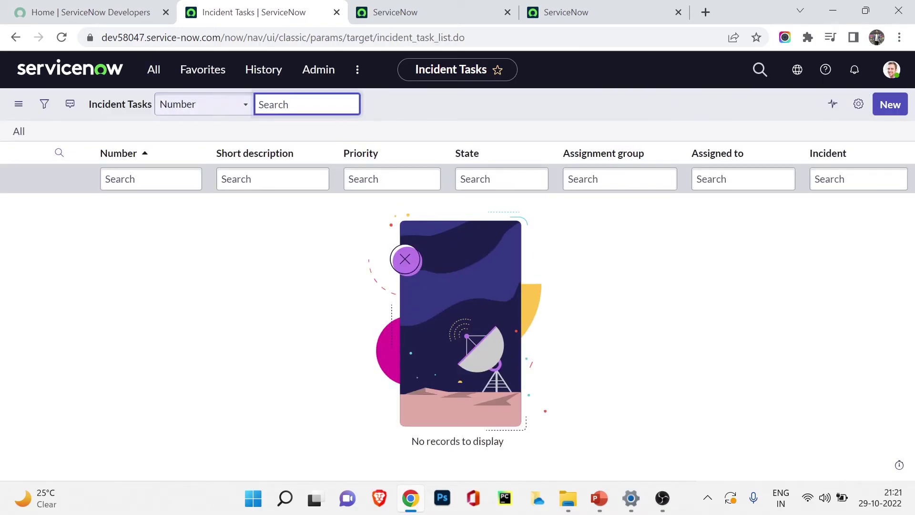
# Start a new Incident Task record and set its Incident reference to INC0009005 from the lookup list.
pyautogui.click(890, 105)
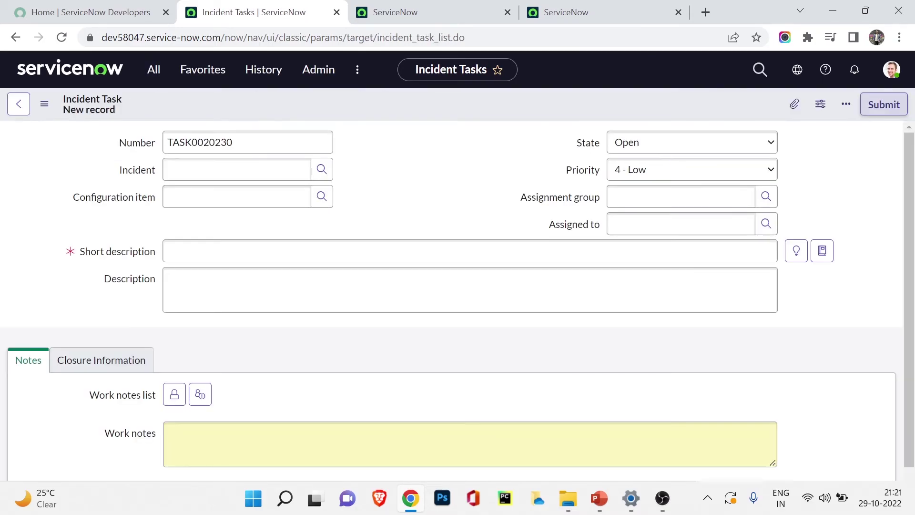
pyautogui.click(236, 169)
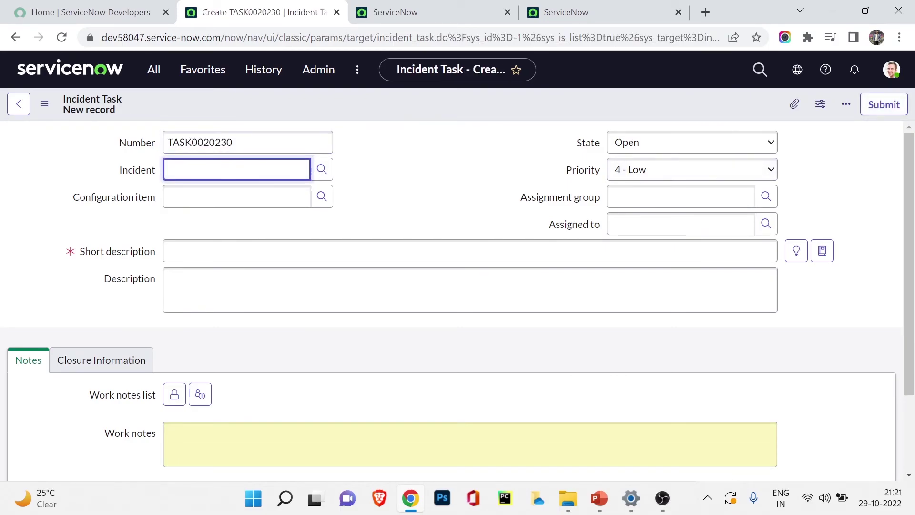
pyautogui.click(322, 169)
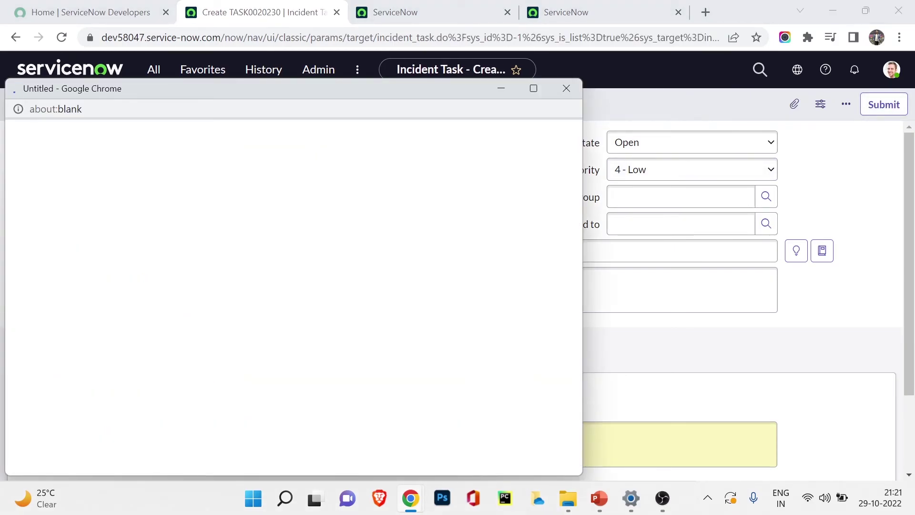
pyautogui.scroll(-6, 83, 340)
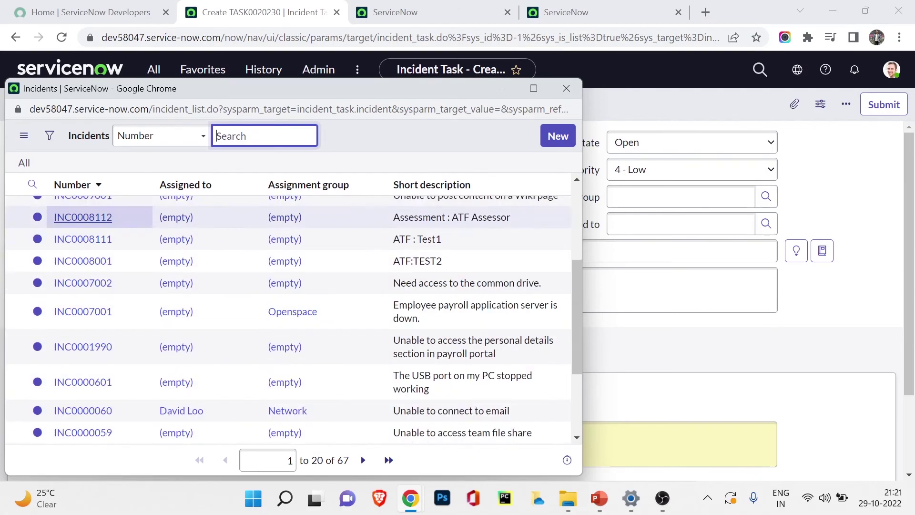
pyautogui.scroll(6, 84, 340)
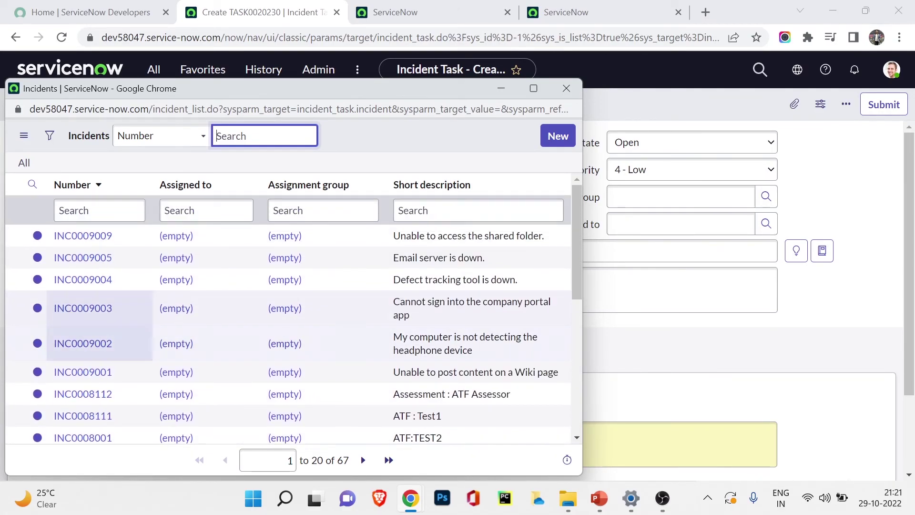
pyautogui.click(83, 258)
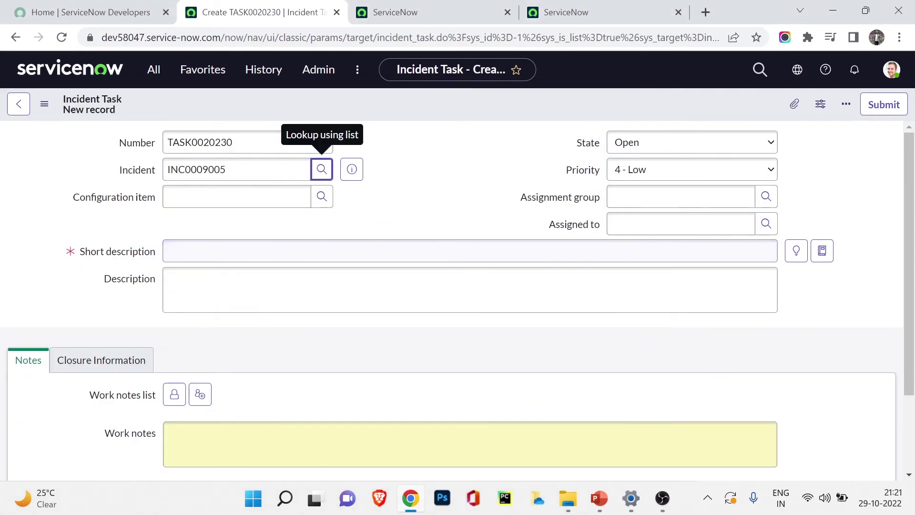
# Switch the Incident schema map to show only referenced tables and look through the tables that Incident references.
pyautogui.hotkey('ctrl', 'Tab')
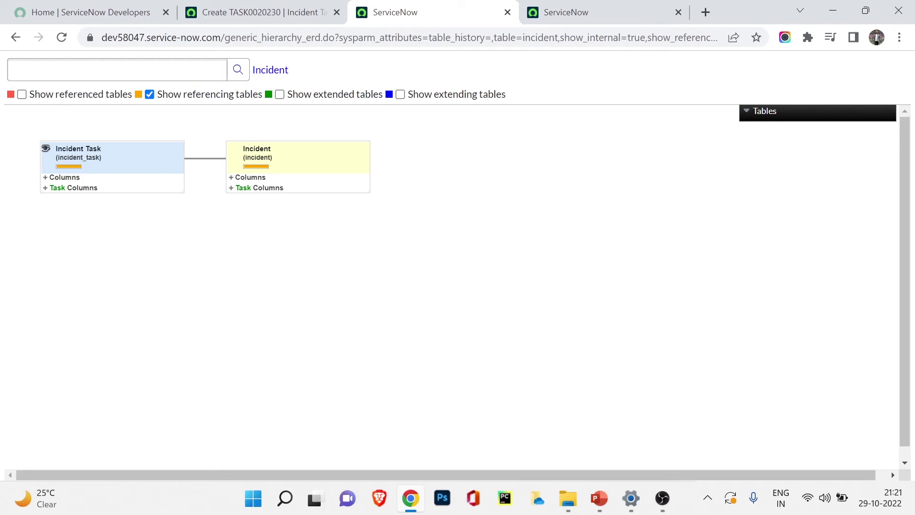
pyautogui.click(149, 94)
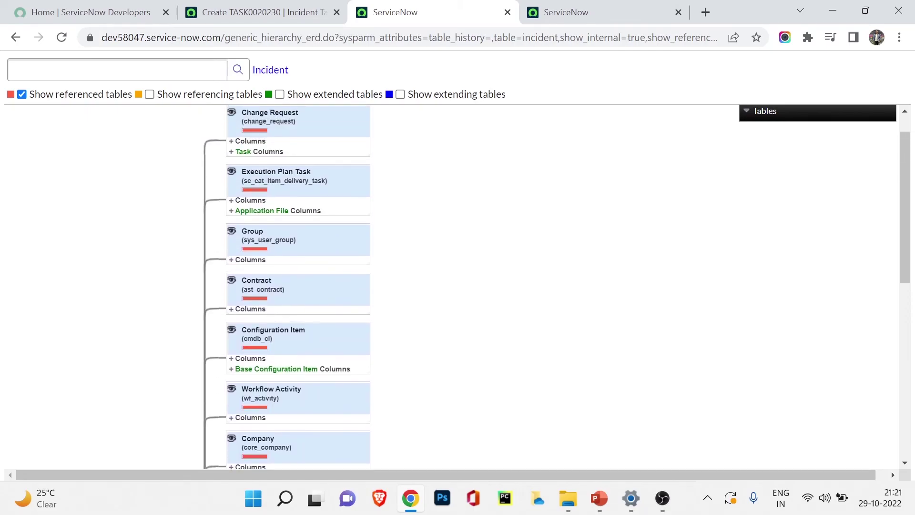
pyautogui.scroll(1, 452, 287)
pyautogui.scroll(-10, 458, 286)
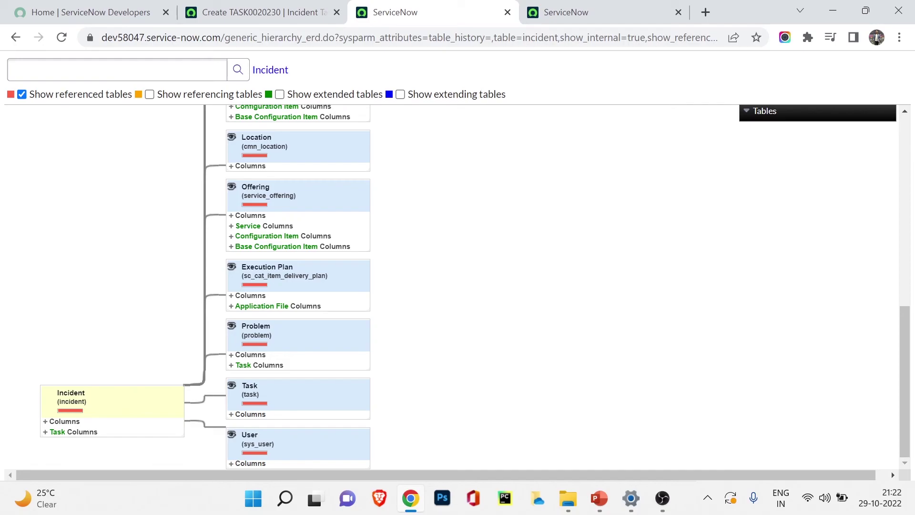
pyautogui.scroll(10, 297, 286)
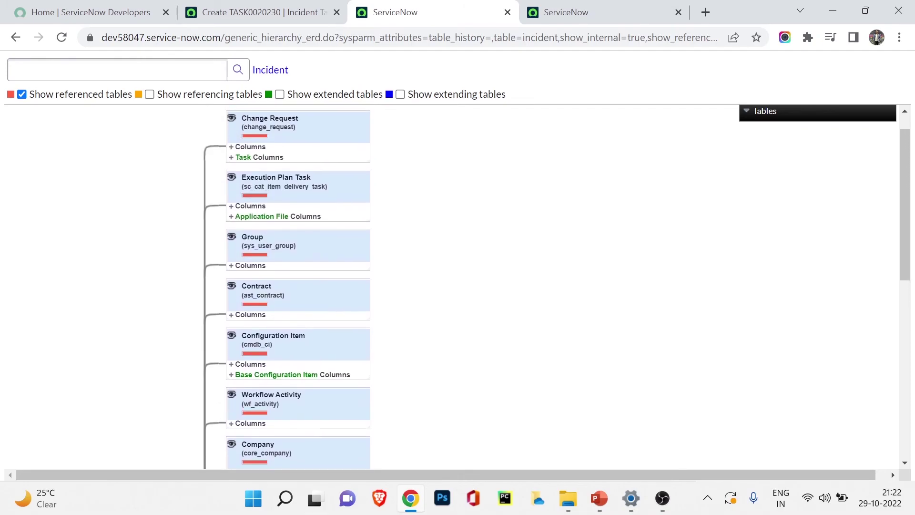
pyautogui.scroll(-10, 298, 286)
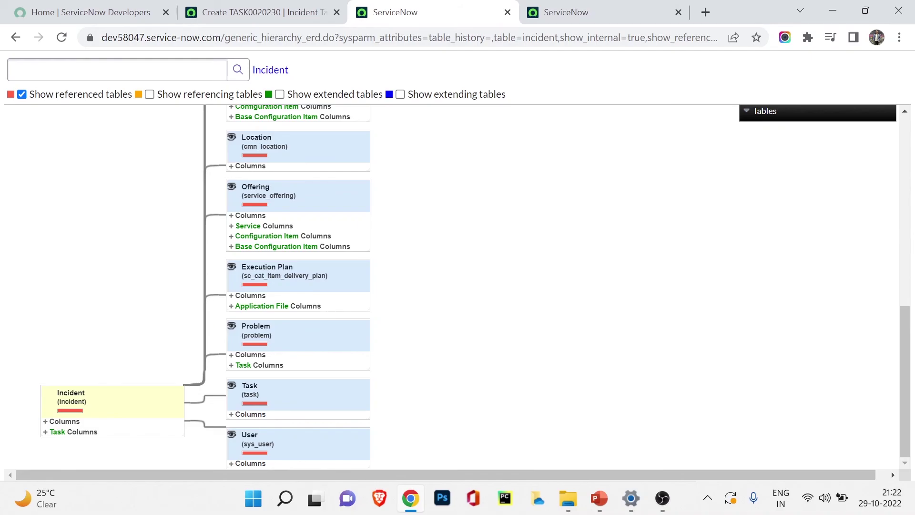
pyautogui.scroll(5, 298, 286)
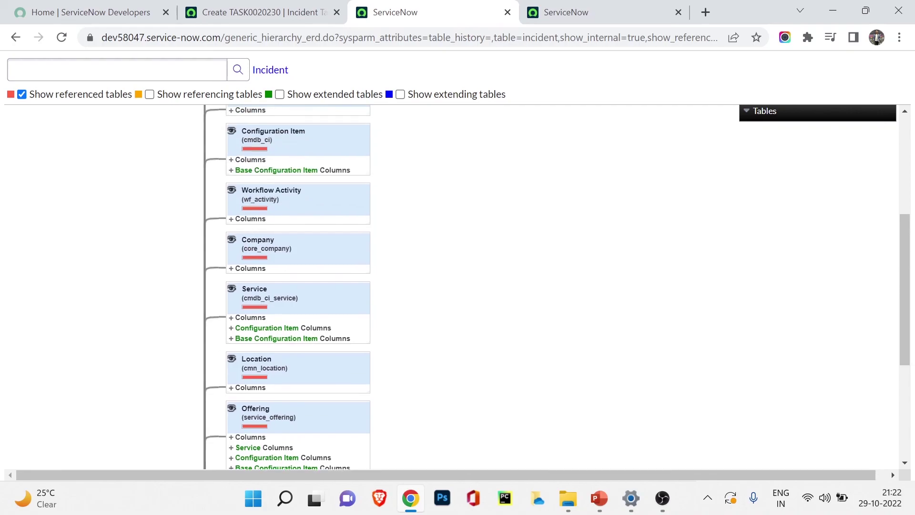
pyautogui.scroll(-5, 298, 286)
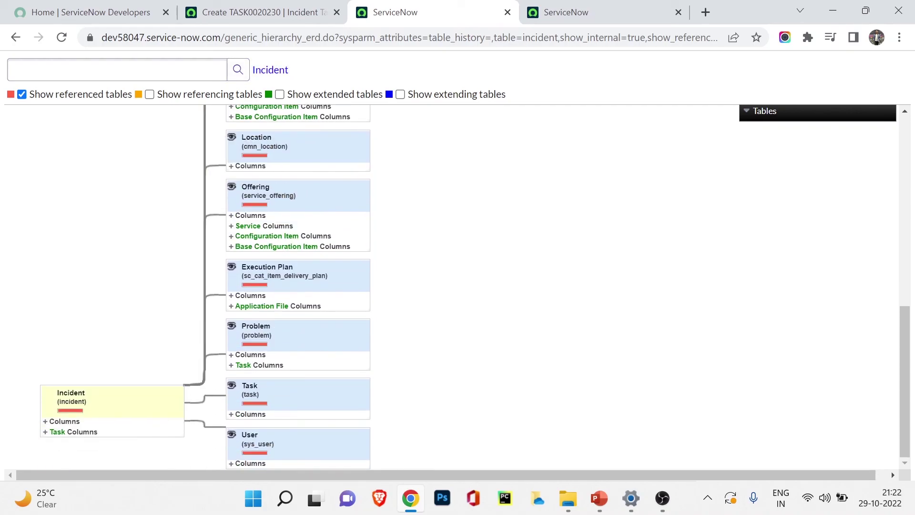